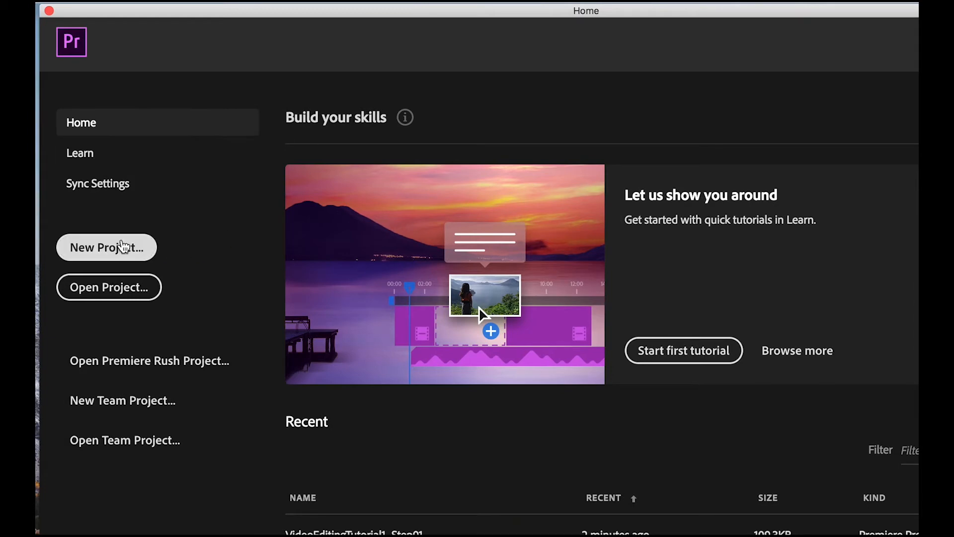
Create a new project named EditingInPremiere in the Video Editing programs folder, keeping the default settings.
left_click(112, 251)
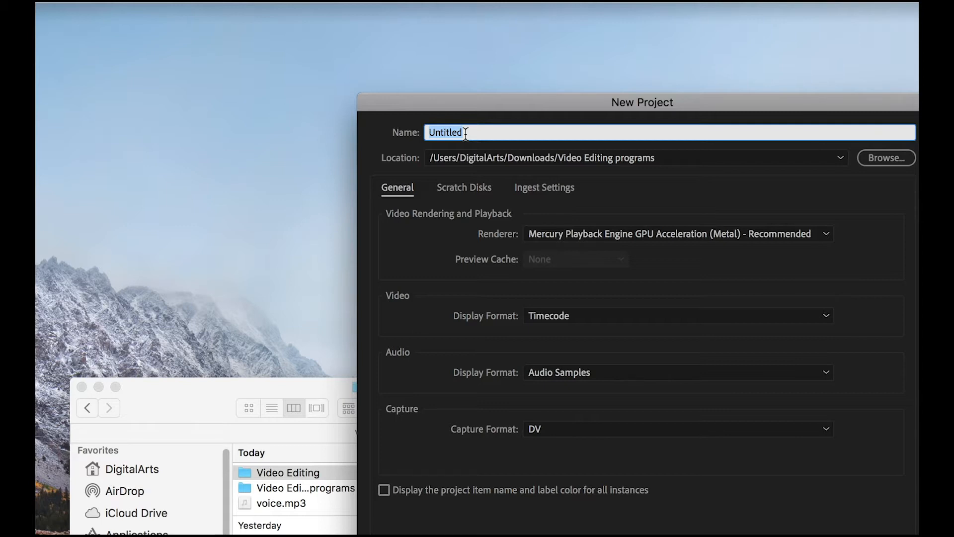
type("EditingIN")
key("BackSpace")
type("nPremiere")
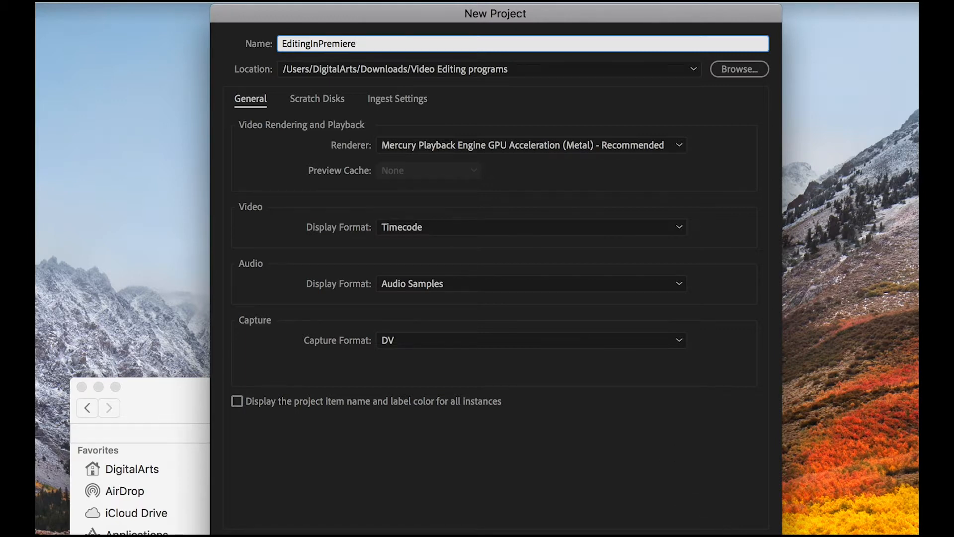
key("Return")
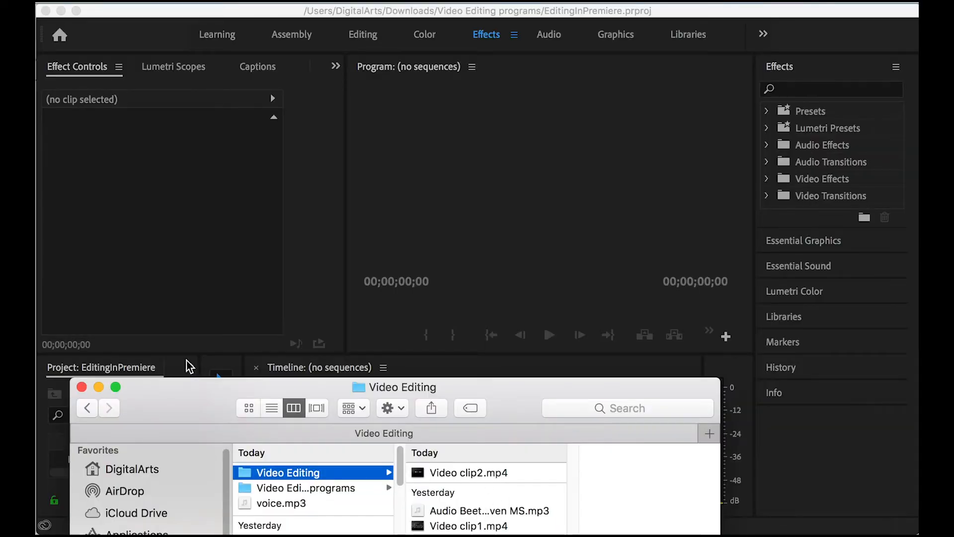
Move the Finder window off the Project panel and enlarge the Project and Timeline panels upward.
left_click_drag(167, 398, 375, 396)
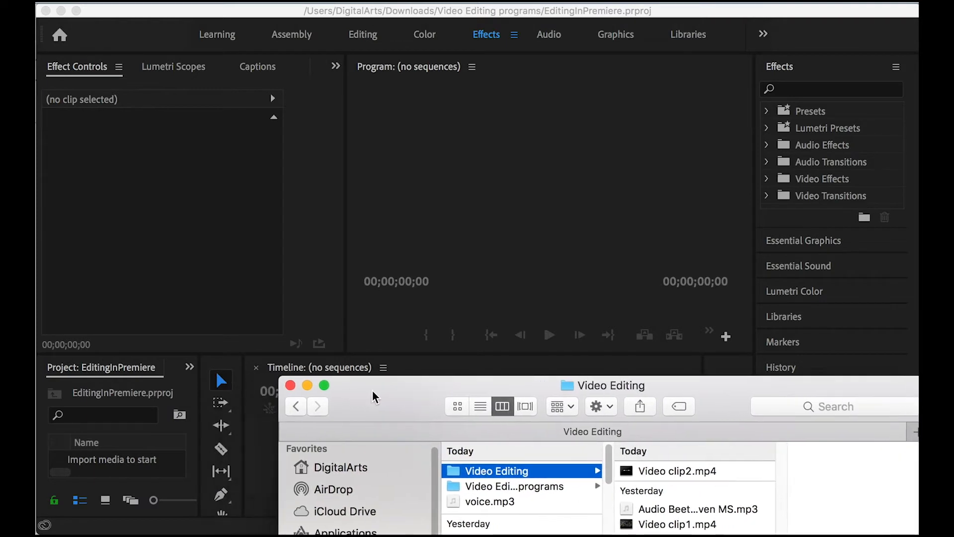
left_click(128, 365)
left_click_drag(126, 353, 131, 255)
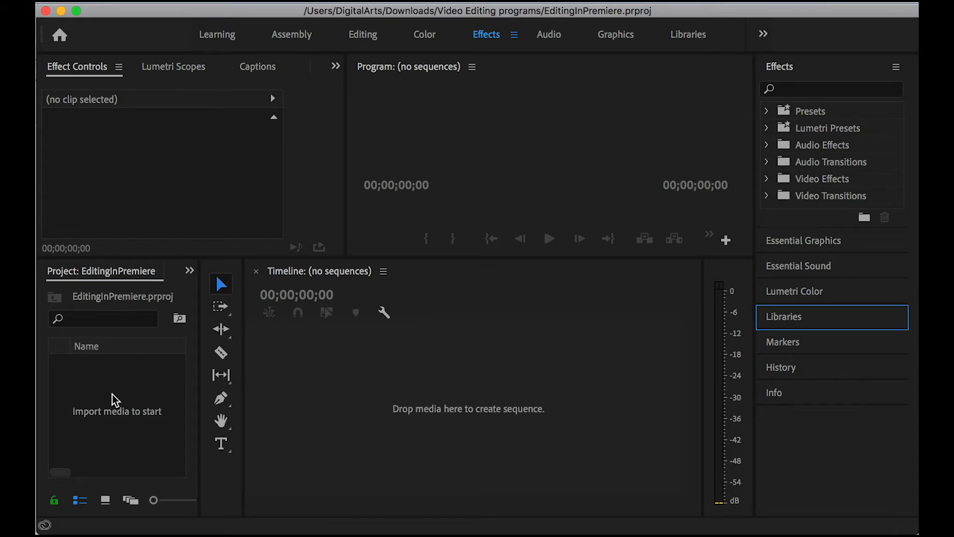
Import Video clip1.mp4, Video clip2.mp4 and the Beethoven audio MP3 from the Video Editing folder into the project.
left_click(616, 535)
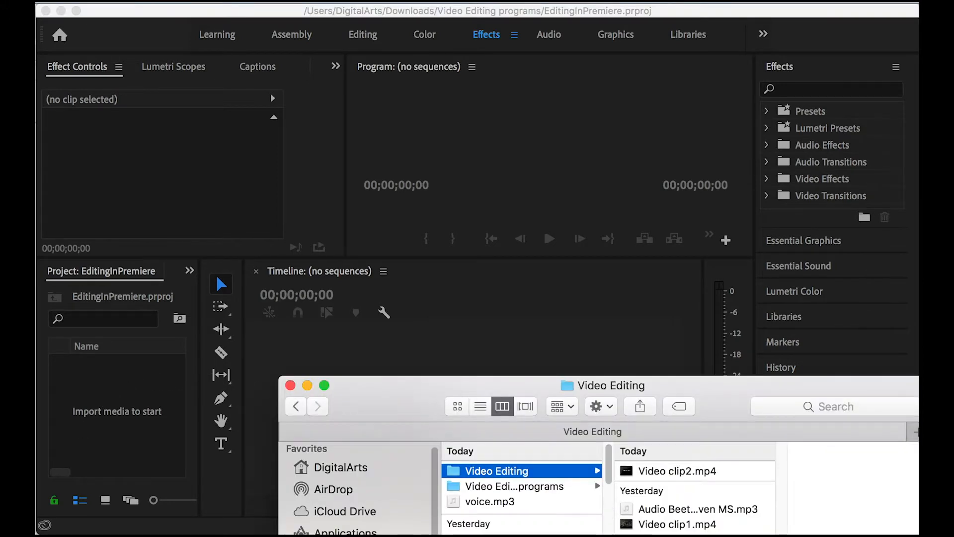
left_click_drag(618, 518, 648, 456)
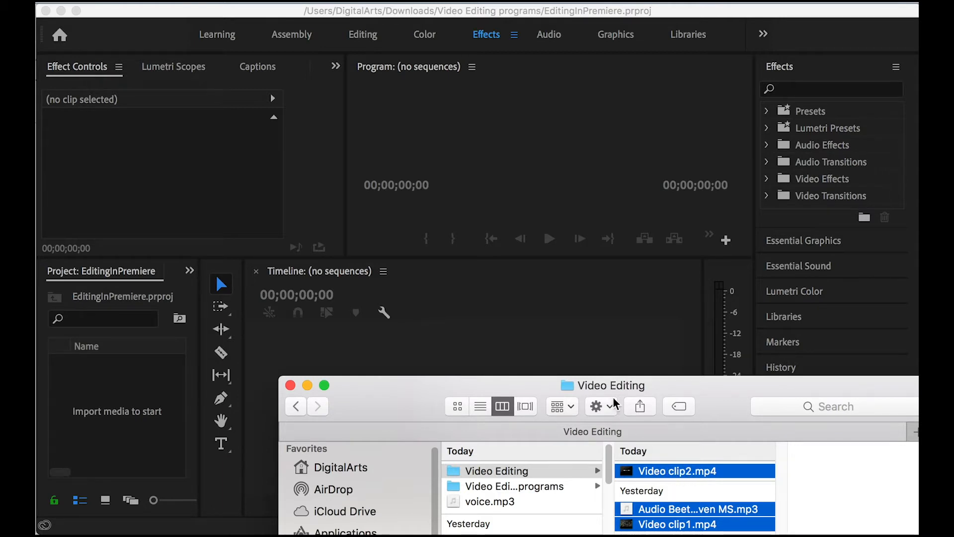
left_click_drag(642, 471, 99, 399)
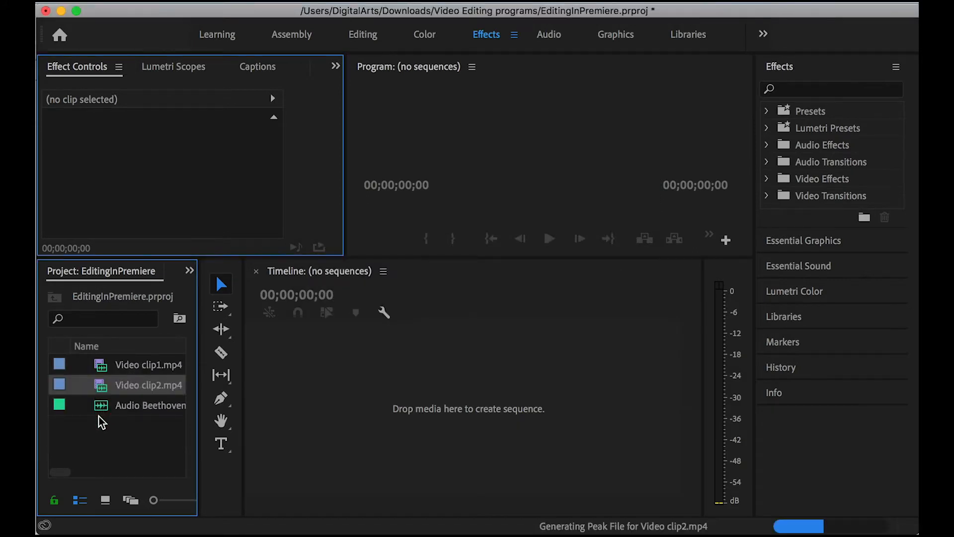
Check the dimensions of Video clip2.mp4 in the Finder preview, and return to the Premiere project.
left_click_drag(409, 316, 315, 176)
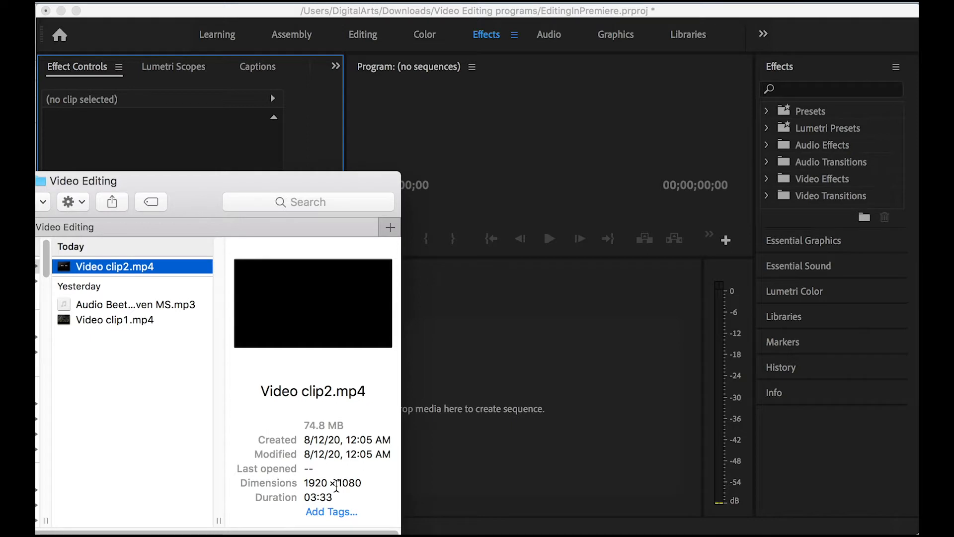
left_click_drag(181, 207, 283, 536)
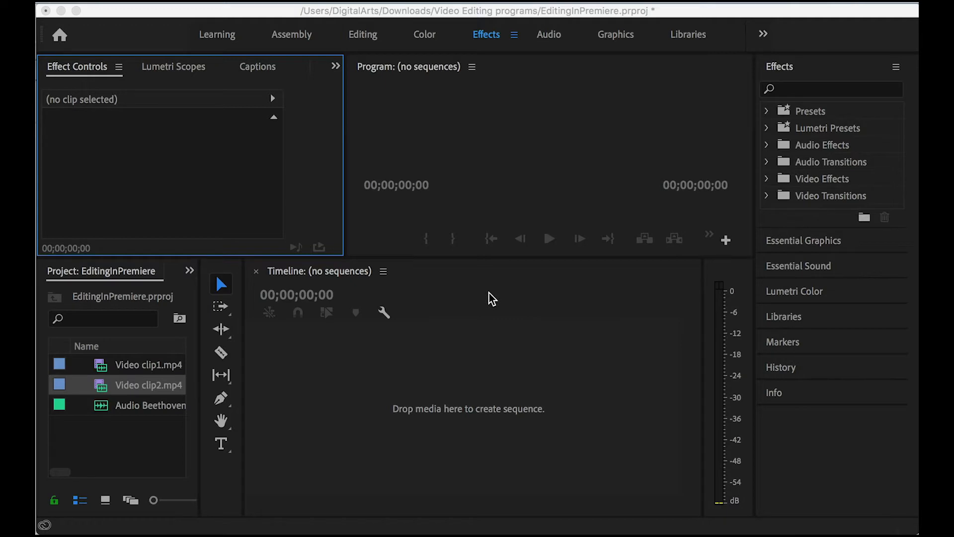
left_click(142, 11)
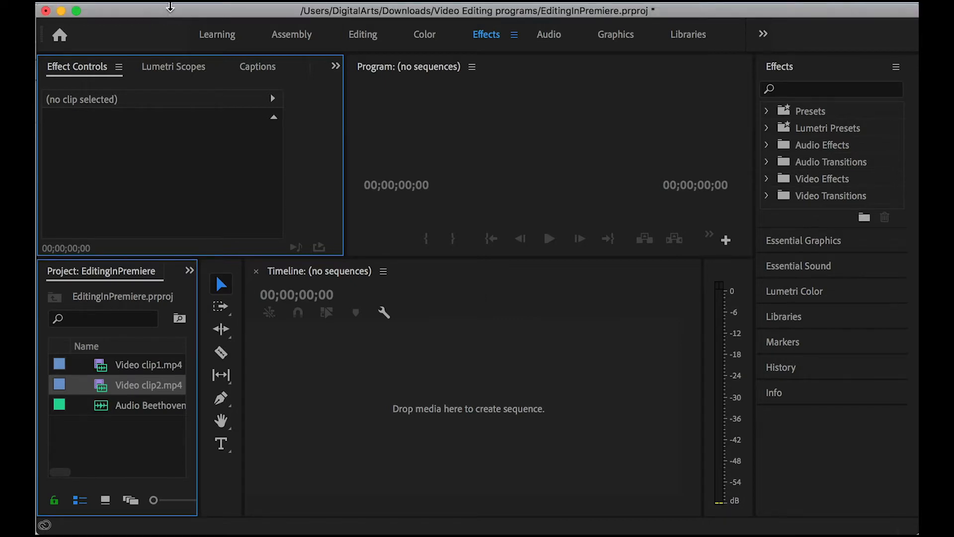
Create a new sequence from the ARRI 1080p 30 preset, keeping its default name.
left_click(183, 3)
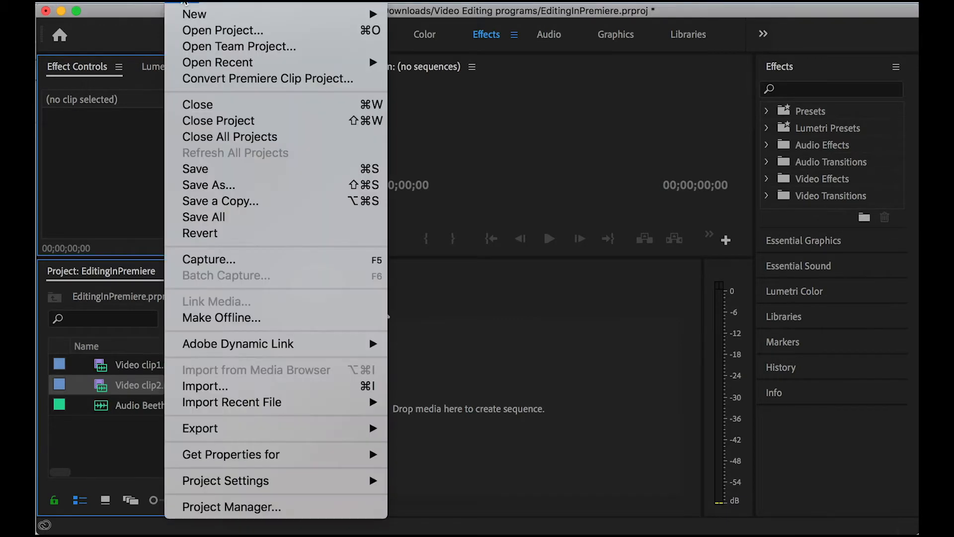
mouse_move(186, 19)
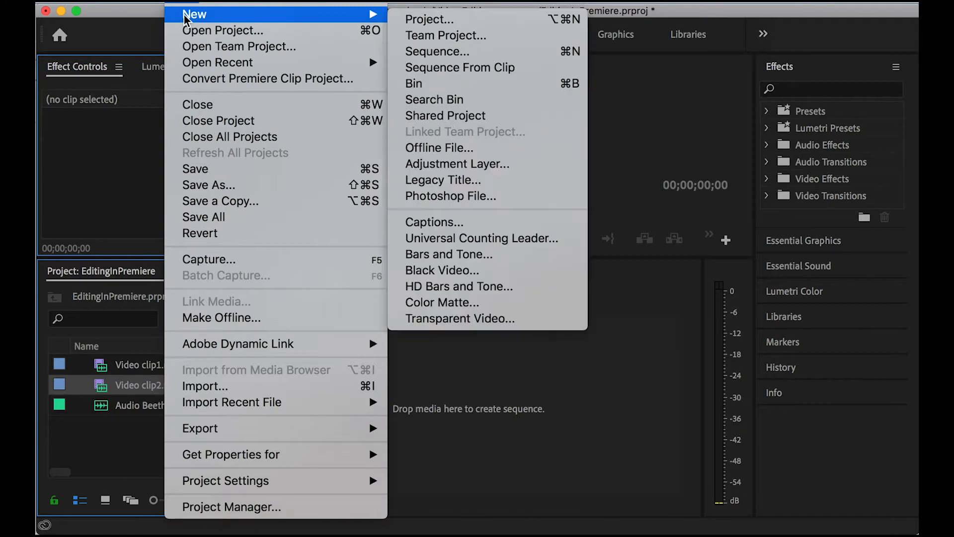
left_click(453, 60)
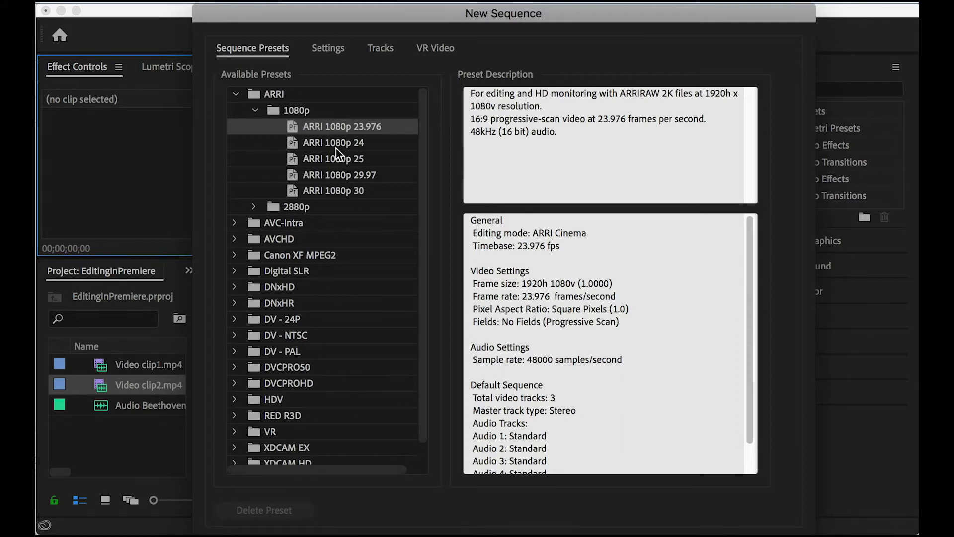
left_click(324, 192)
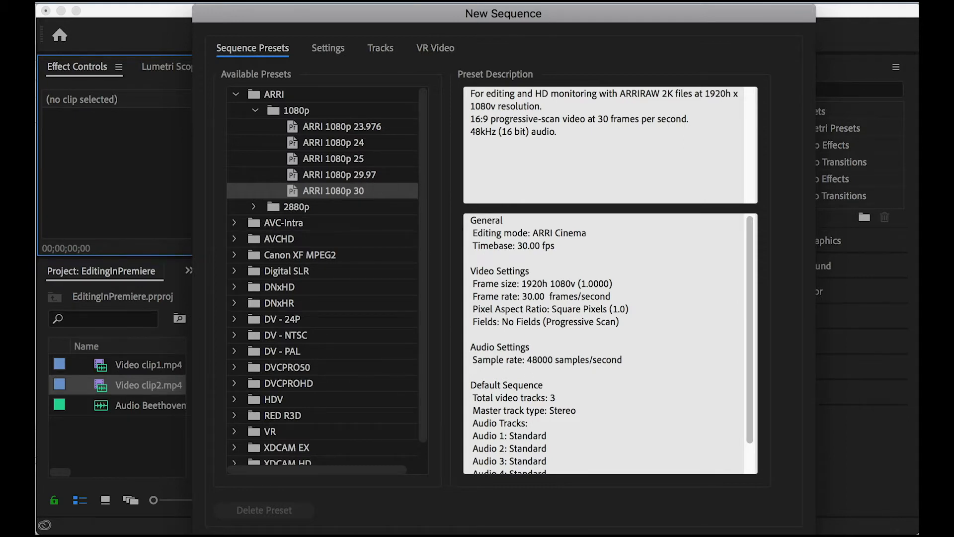
key("Return")
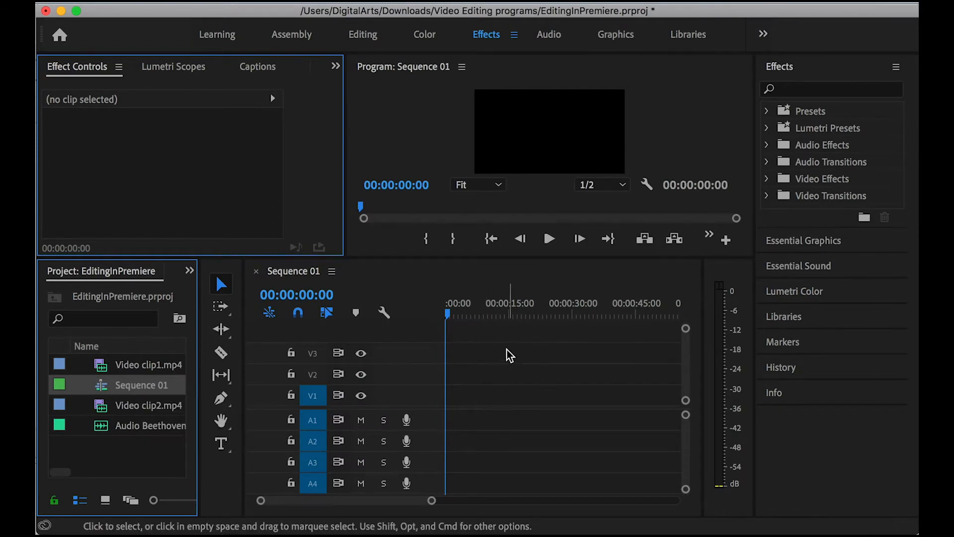
Place Video clip1.mp4 at the start of tracks V1 and A1, changing the sequence settings to match the clip.
left_click_drag(244, 345, 179, 345)
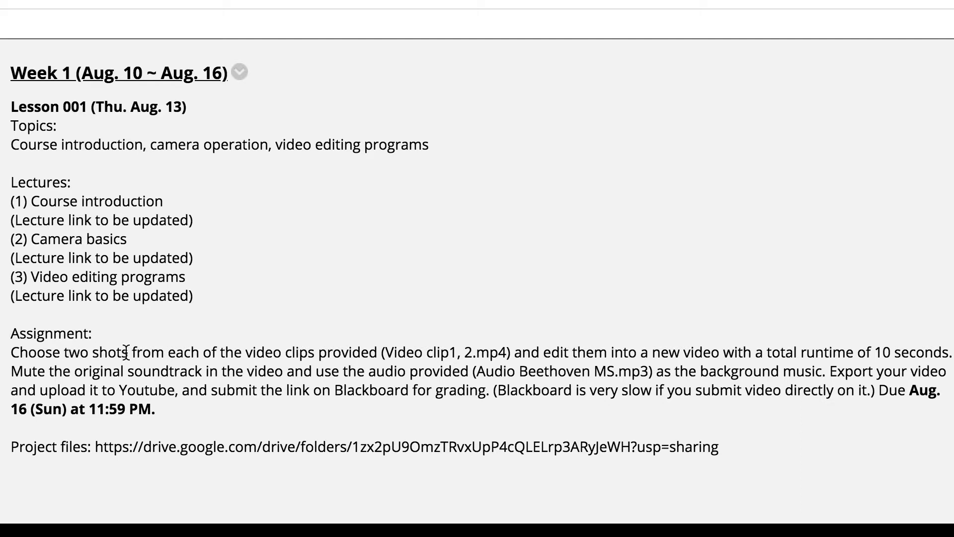
left_click_drag(150, 353, 386, 352)
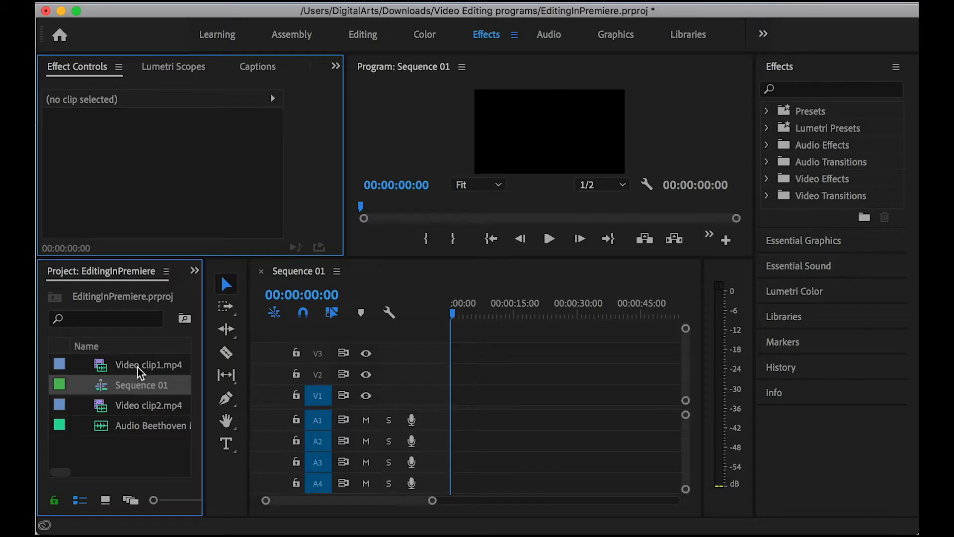
left_click_drag(128, 368, 455, 402)
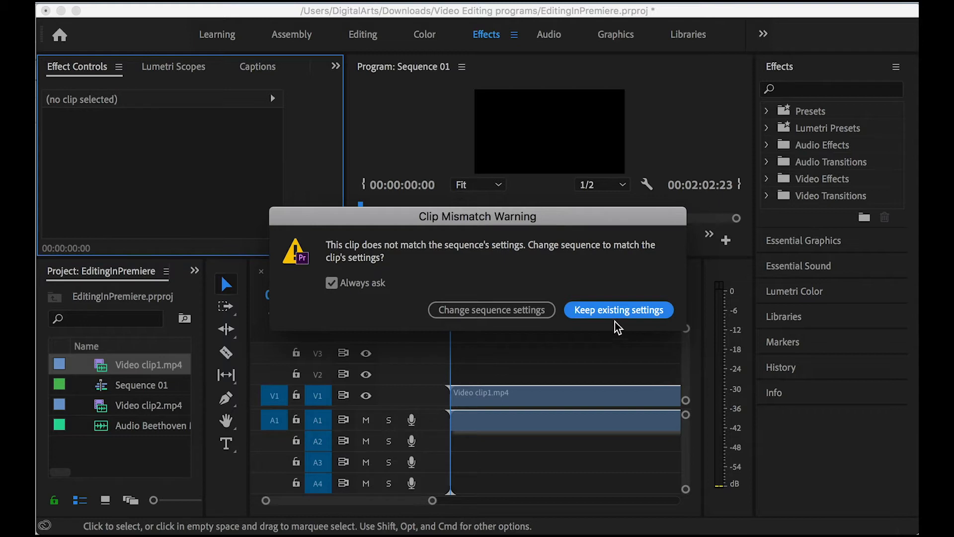
scroll(616, 382, "right", 2)
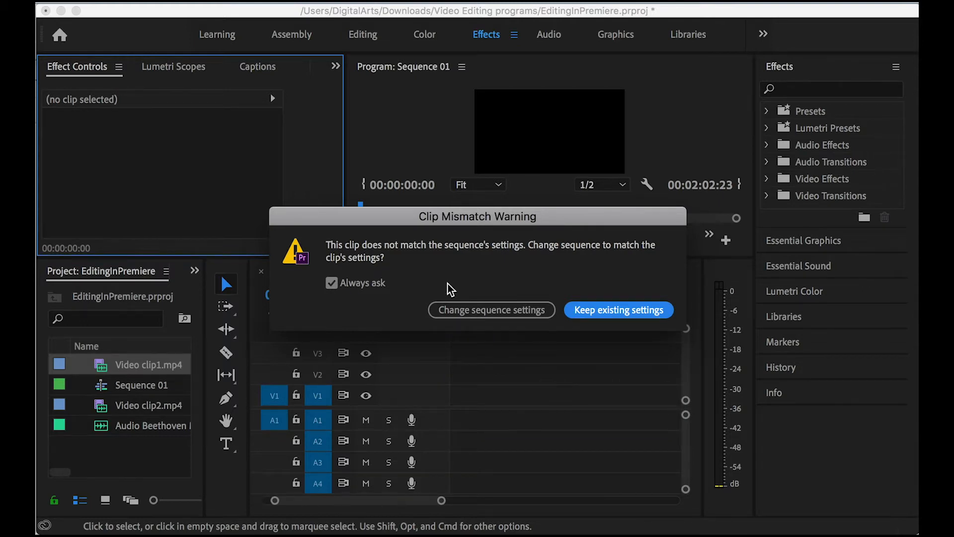
scroll(367, 343, "left", 2)
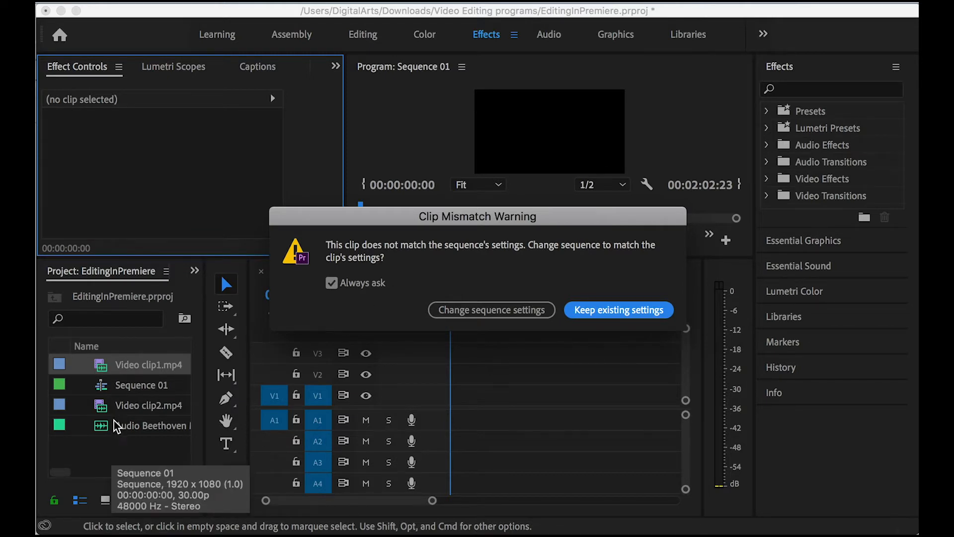
left_click(481, 309)
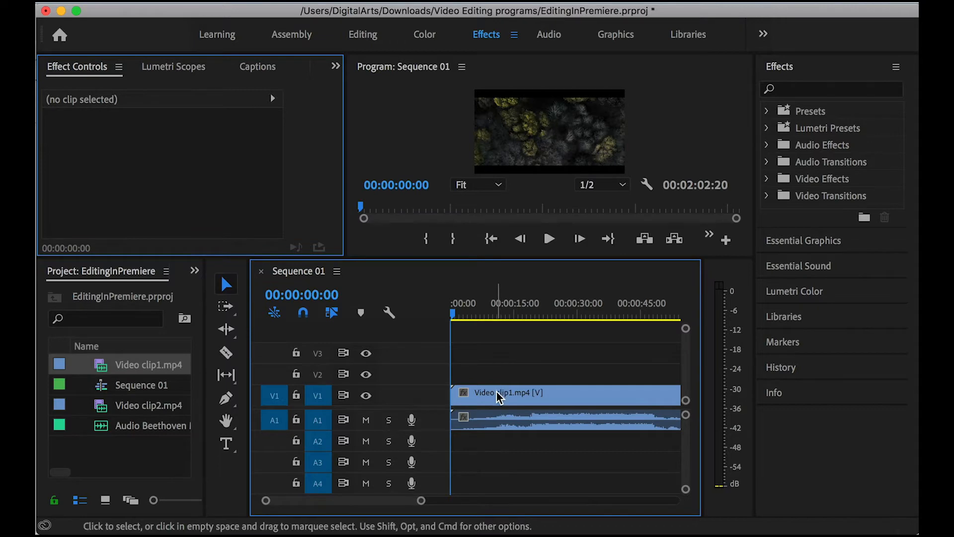
Split Video clip1.mp4 on the timeline with the Razor tool at 00:00:27:02 and at 00:00:32:02.
left_click_drag(421, 501, 512, 504)
left_click(462, 398)
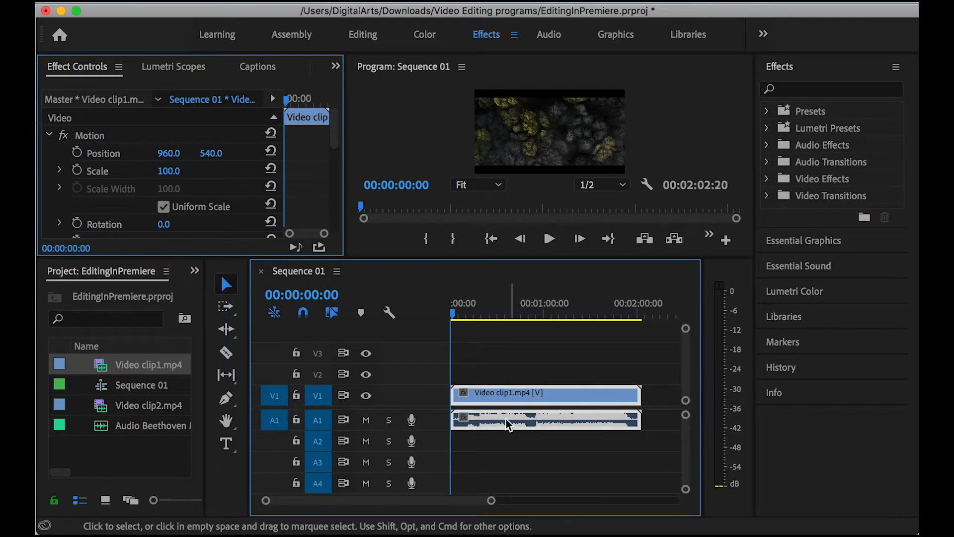
left_click_drag(491, 501, 483, 503)
left_click_drag(452, 314, 496, 314)
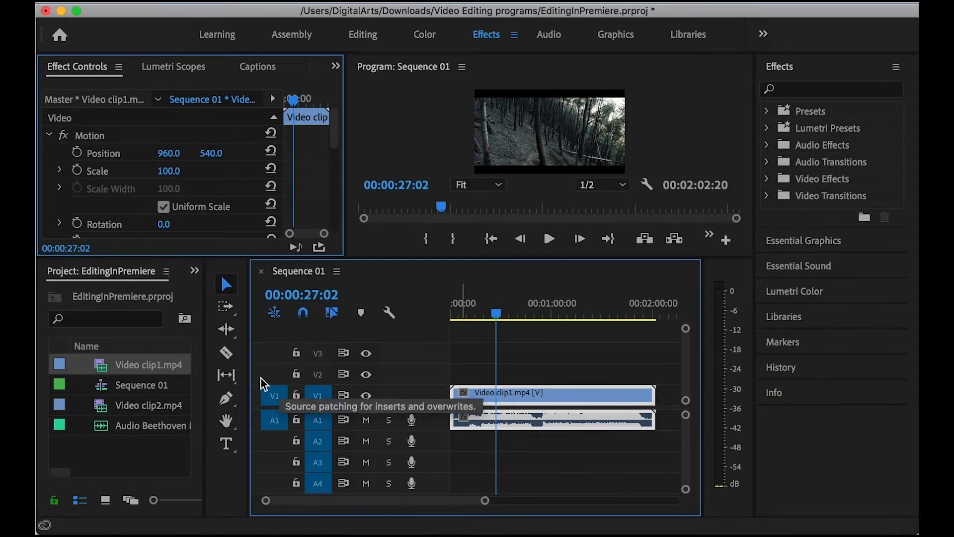
left_click(225, 354)
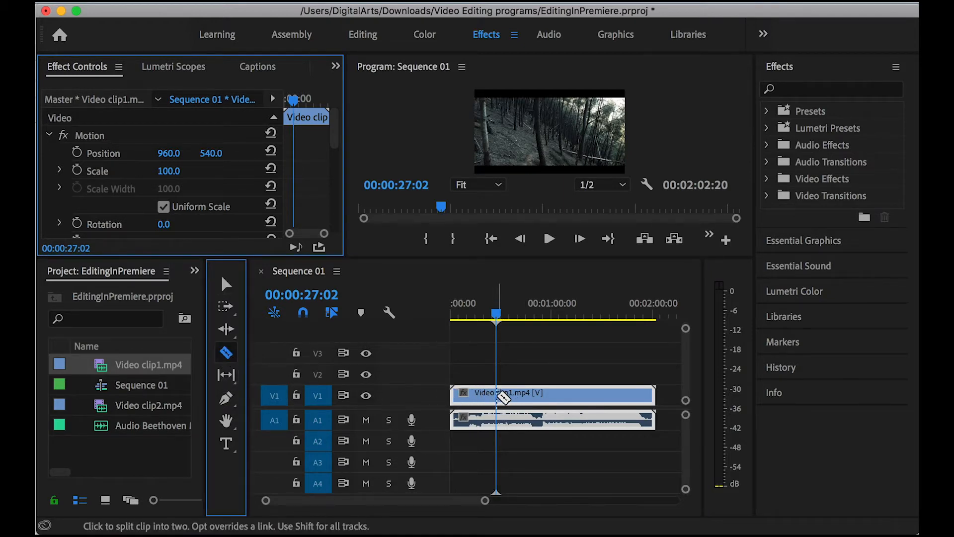
left_click(226, 284)
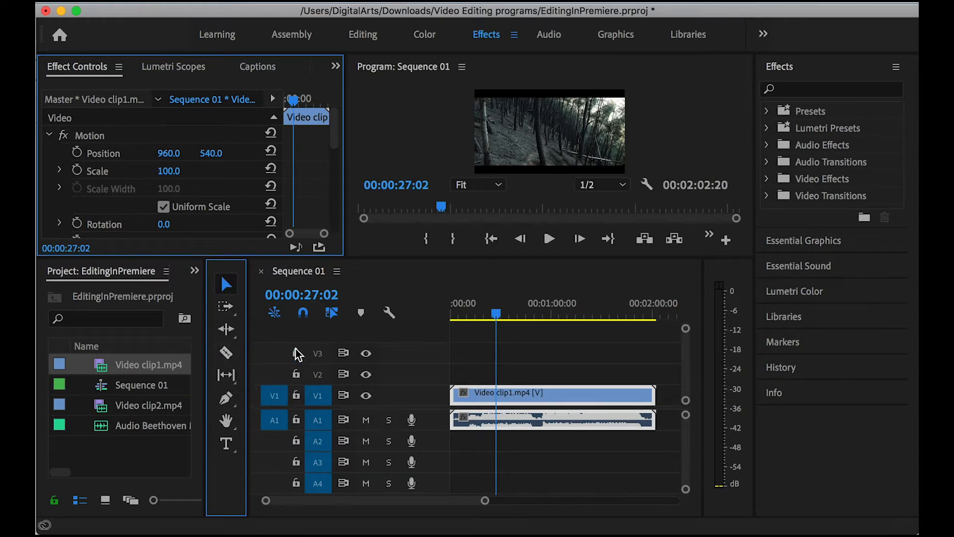
key("c")
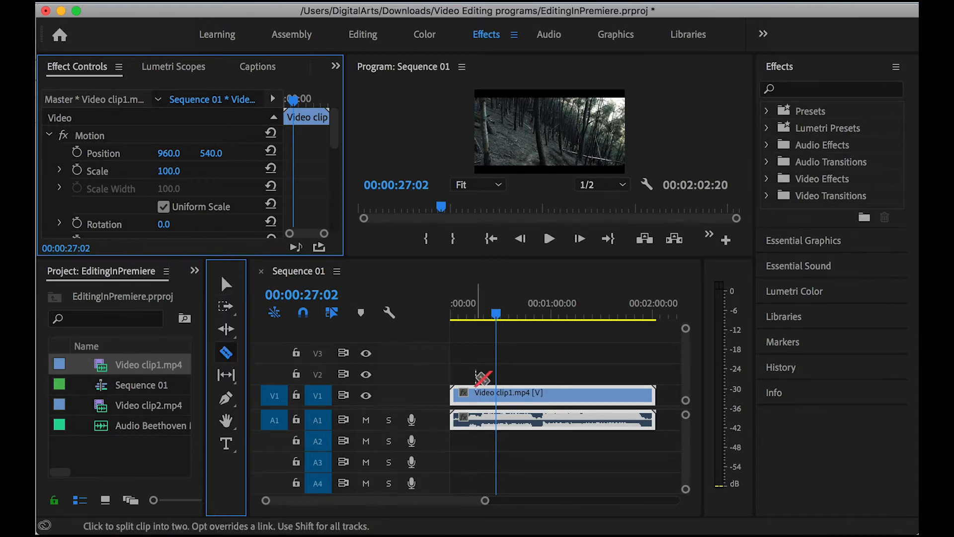
left_click(502, 396)
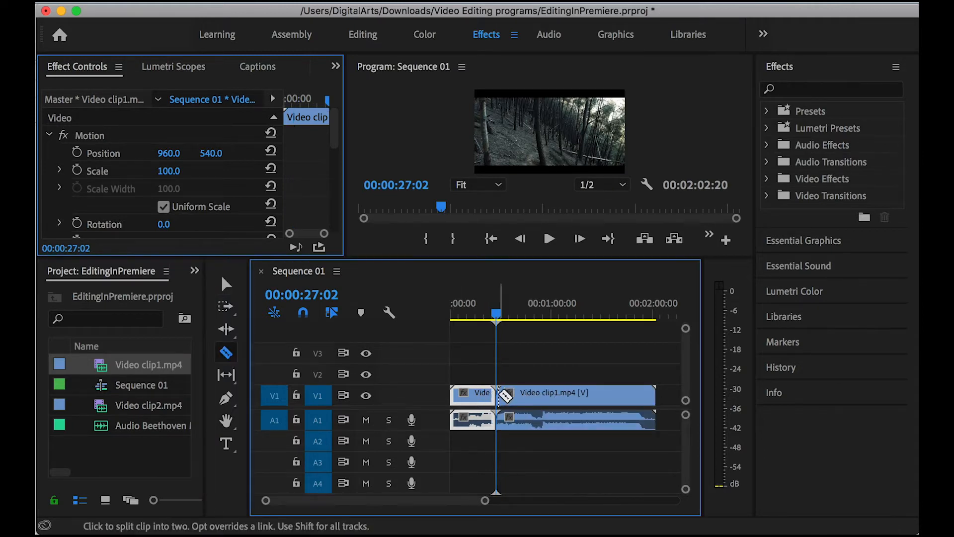
left_click_drag(497, 312, 504, 317)
left_click(506, 395)
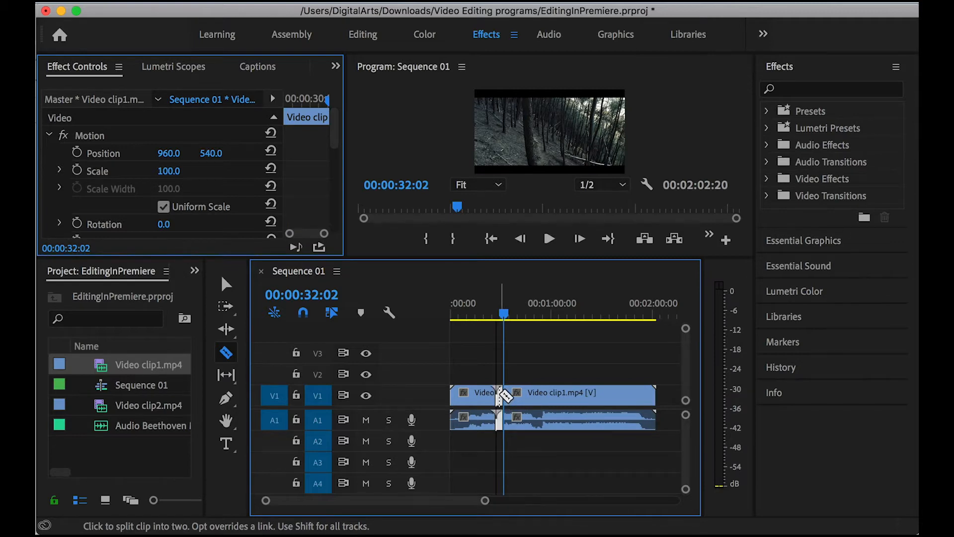
Delete the segment before the first cut and move the short middle segment to the start of the sequence.
key("v")
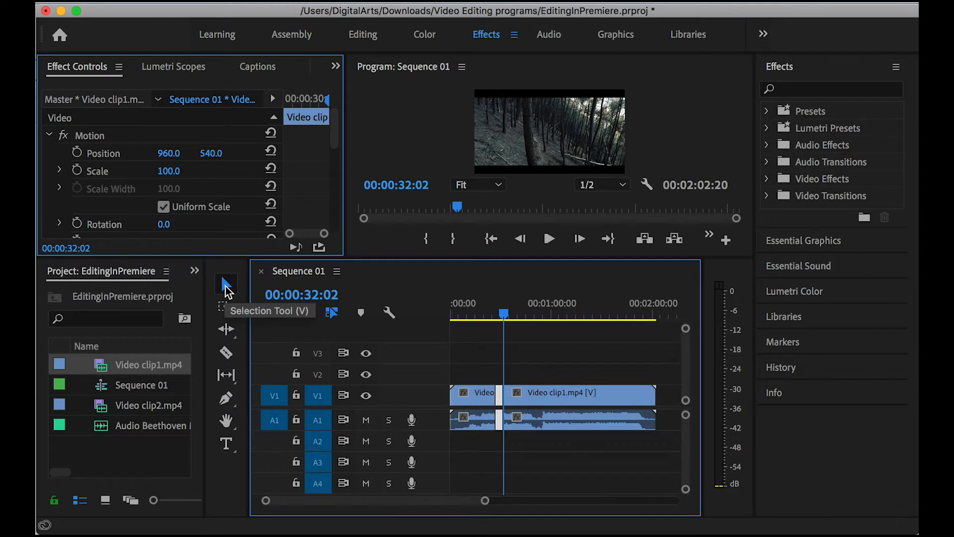
left_click(473, 395)
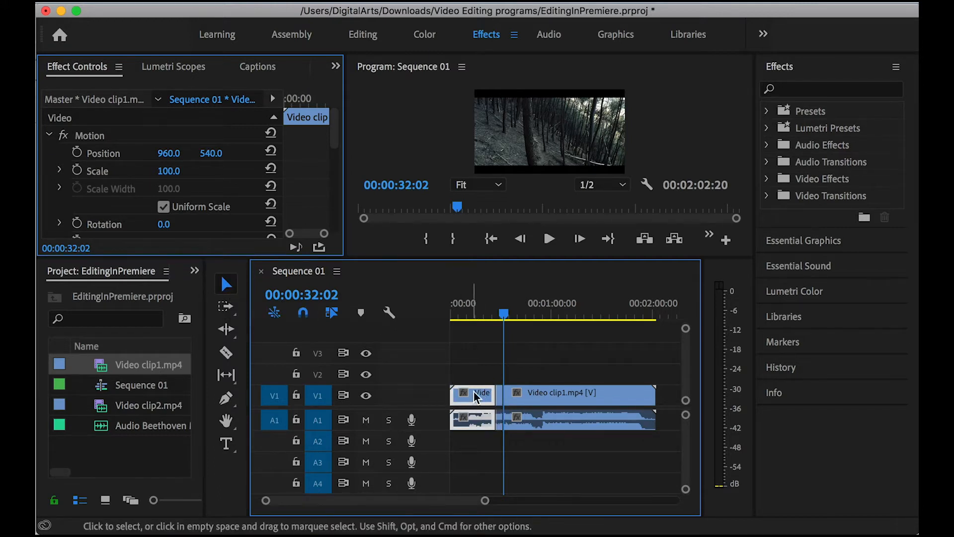
key("Delete")
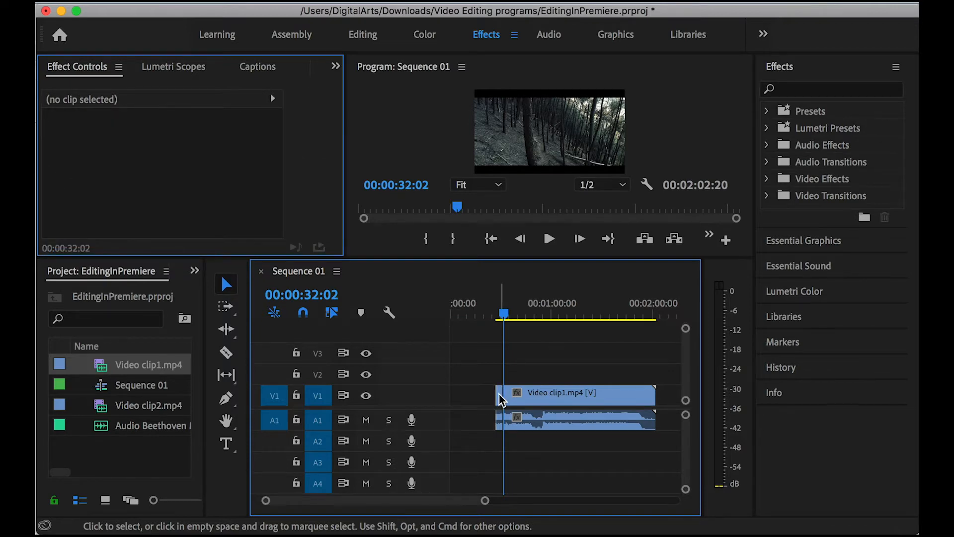
left_click_drag(499, 395, 437, 397)
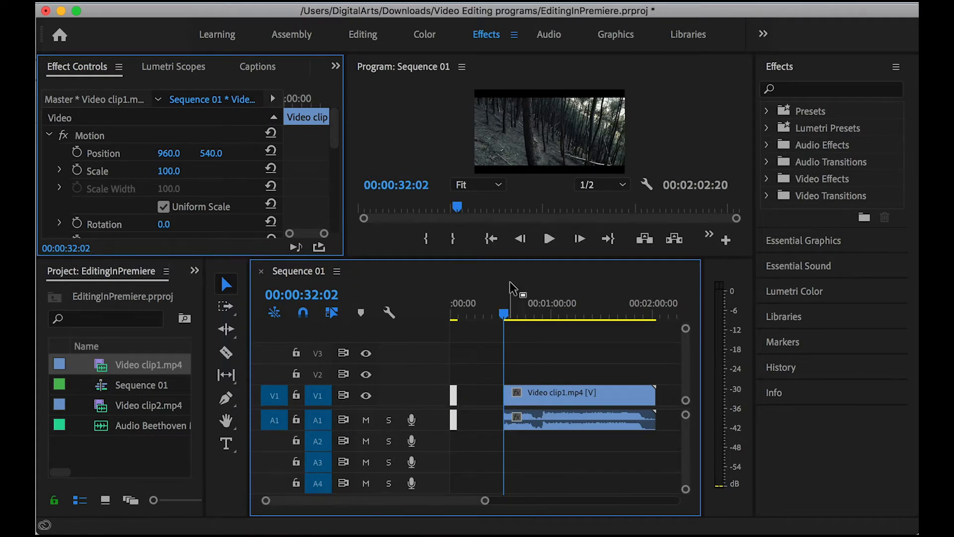
Split the long remaining Video clip1.mp4 segment with the Razor tool at 00:01:13:05 and at 00:01:16:18.
left_click_drag(506, 314, 575, 311)
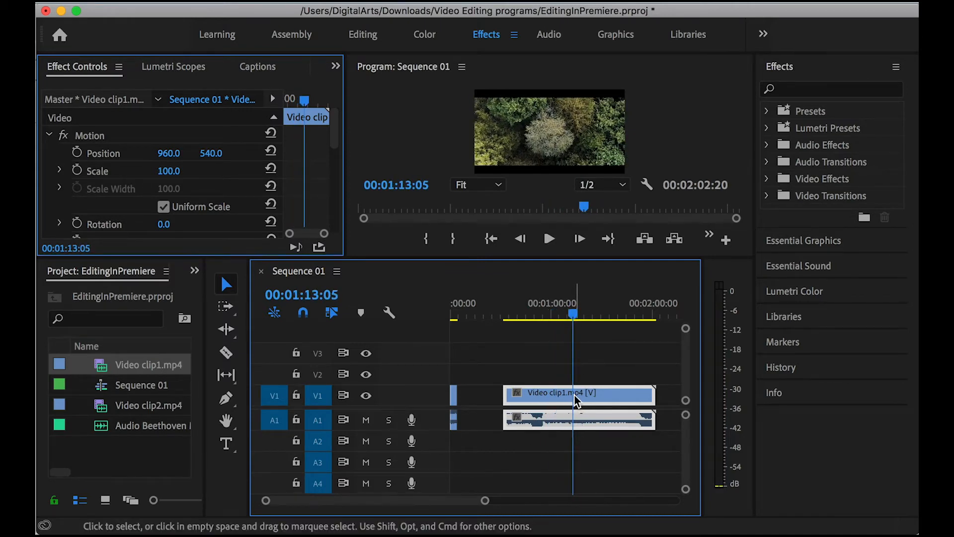
key("c")
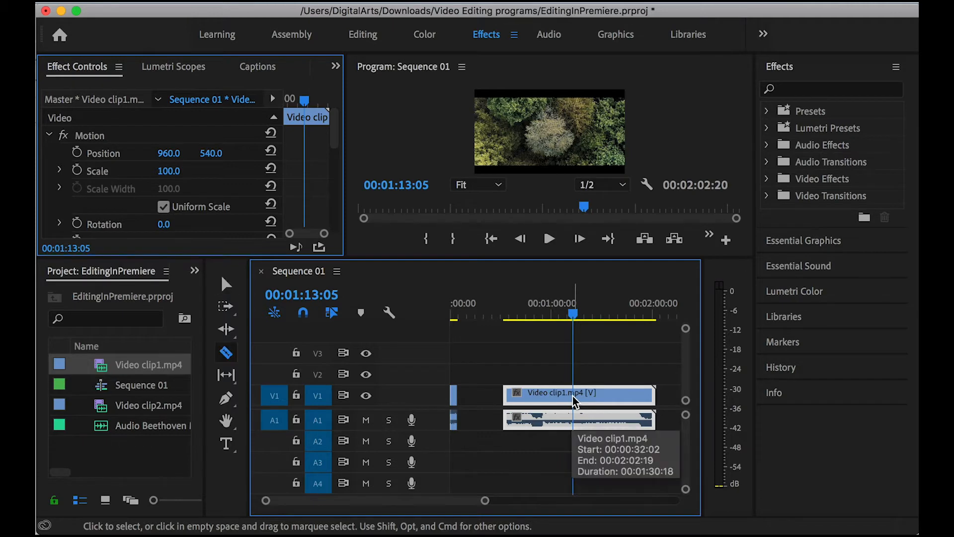
left_click(573, 392)
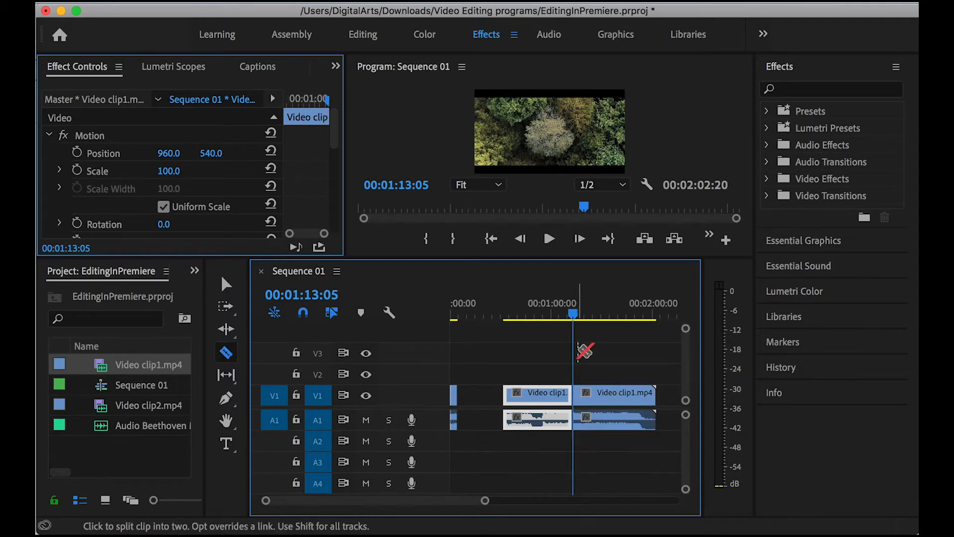
left_click(575, 313)
left_click_drag(576, 312, 579, 313)
left_click(582, 393)
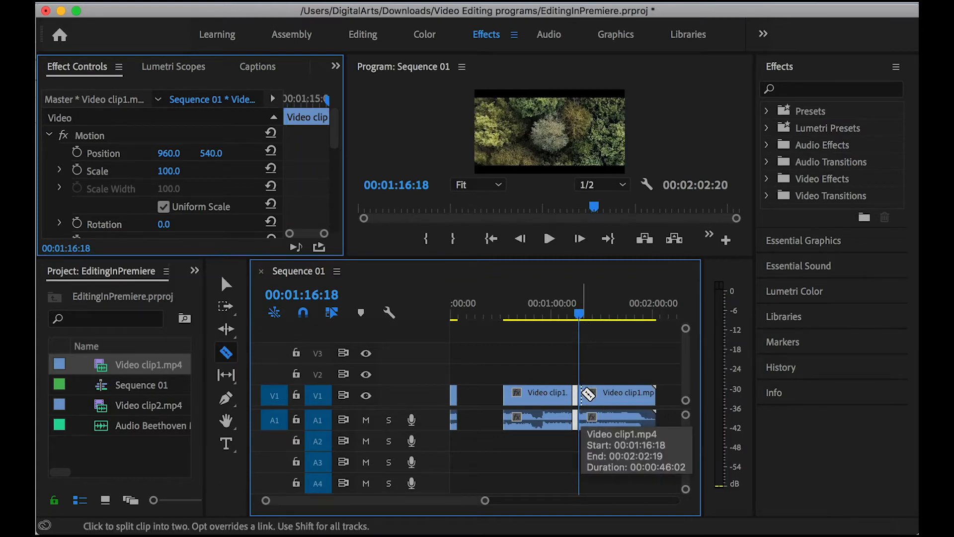
Delete the segments before and after the new short treetop shot, and move that shot directly behind the first shot.
key("v")
left_click(531, 392)
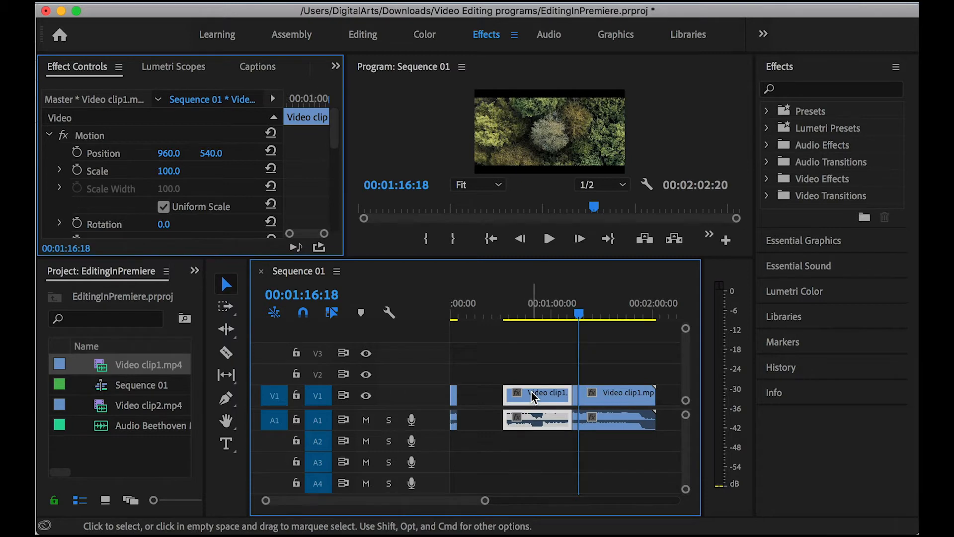
key("Delete")
left_click(615, 393)
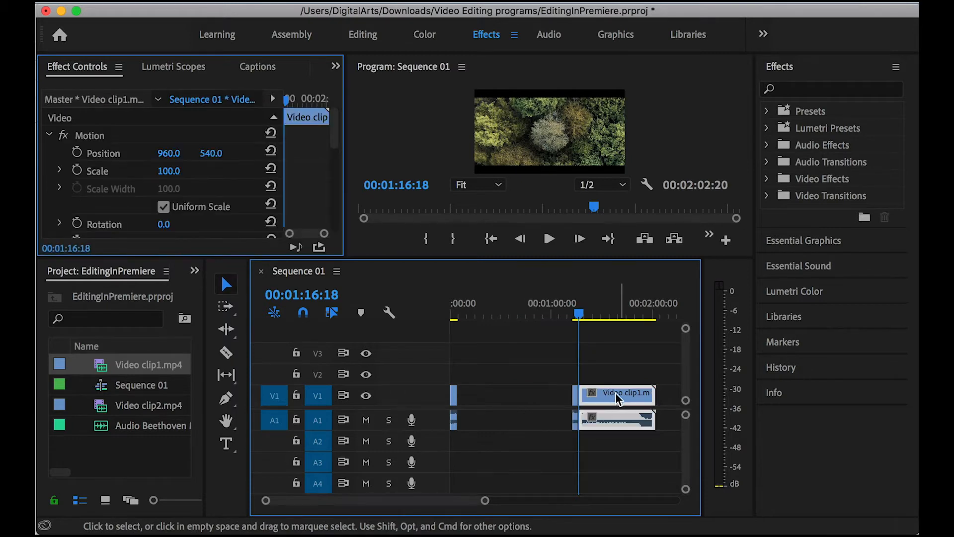
key("Delete")
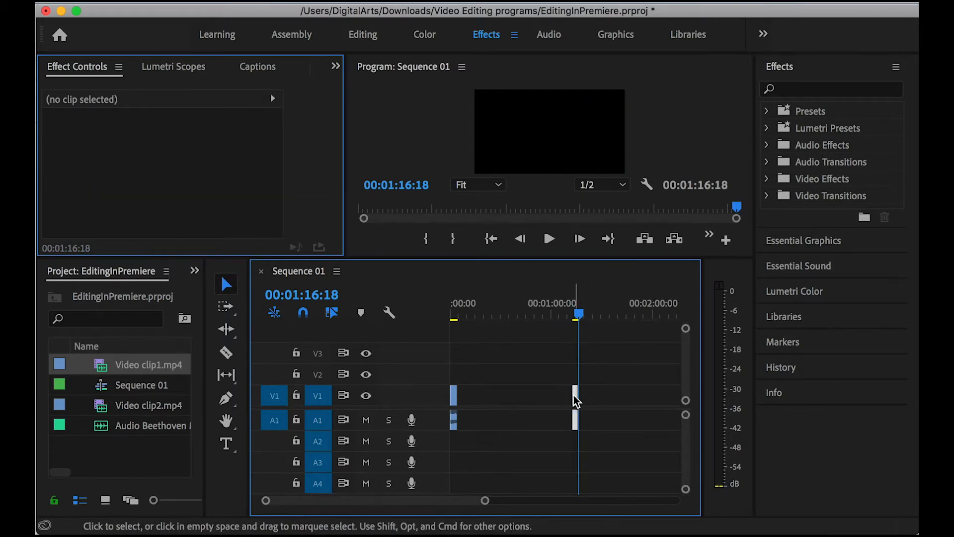
left_click_drag(575, 401, 461, 405)
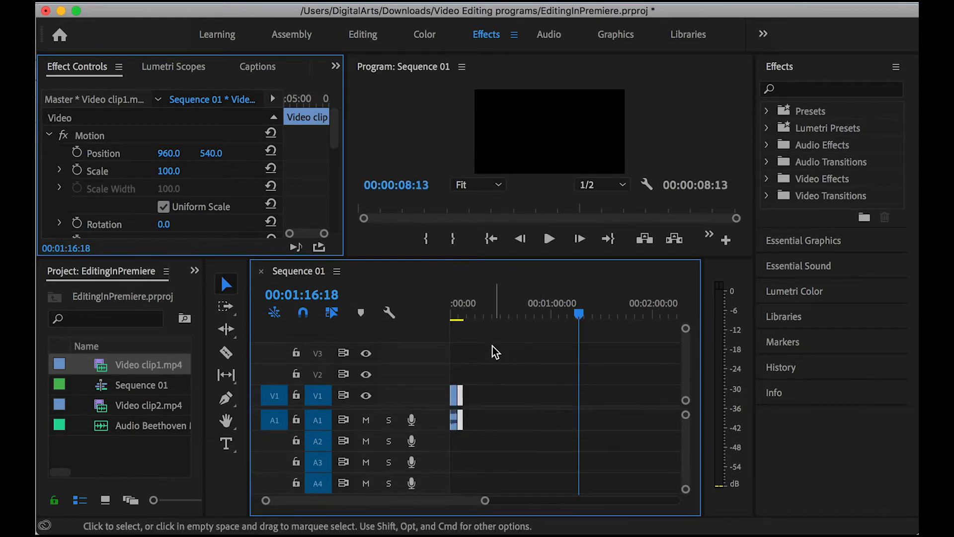
Trim the first shot to end at 00:00:02:22, and butt the second against it, trimmed to end at 00:00:05:01.
left_click_drag(490, 314, 431, 318)
left_click_drag(486, 501, 428, 503)
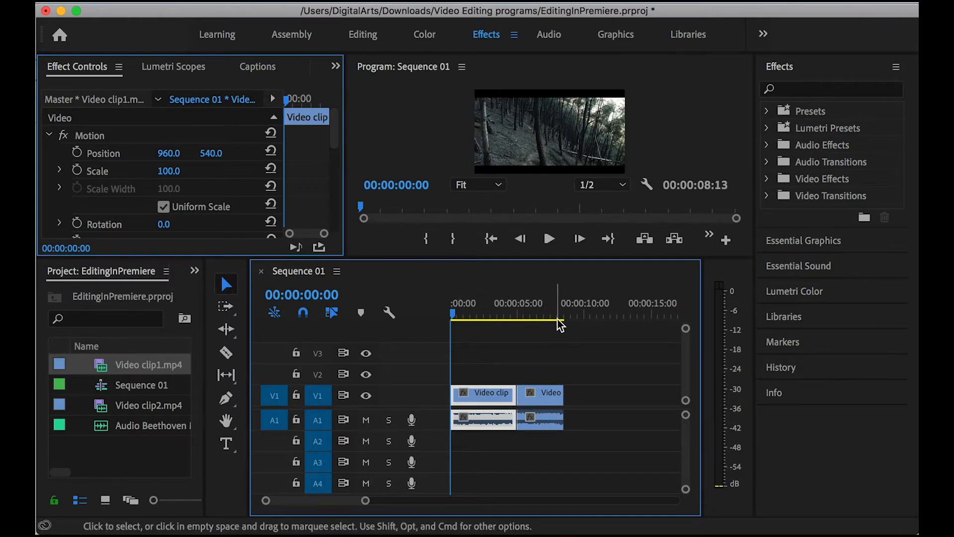
left_click_drag(559, 311, 563, 311)
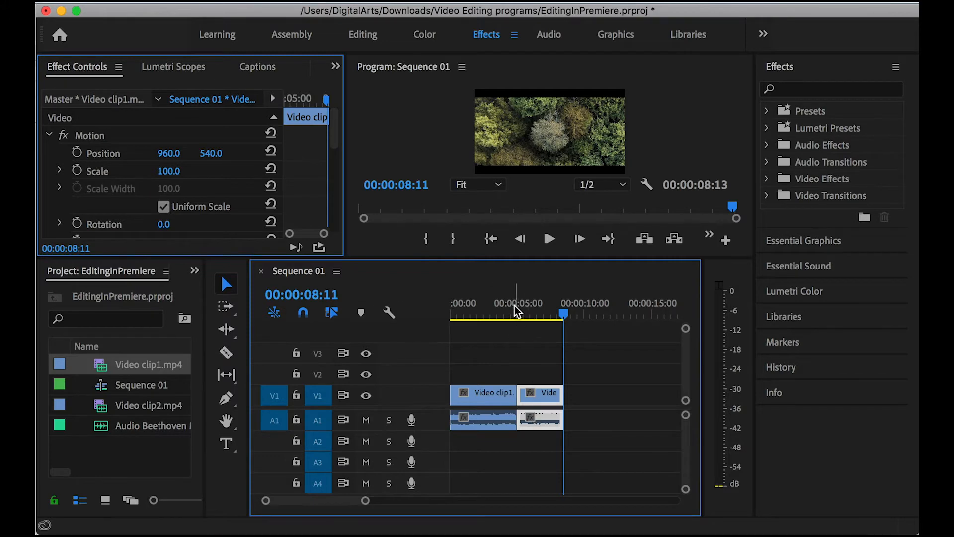
mouse_move(505, 316)
left_mouse_down()
mouse_move(455, 317)
mouse_move(491, 313)
left_mouse_up()
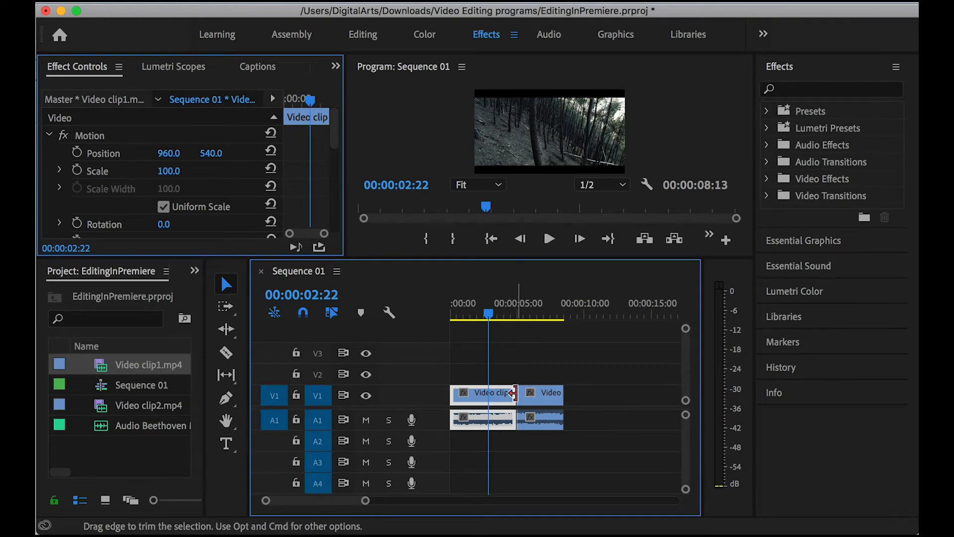
mouse_move(514, 393)
left_mouse_down()
mouse_move(487, 392)
mouse_move(541, 393)
mouse_move(507, 391)
left_mouse_up()
left_click_drag(511, 315, 518, 316)
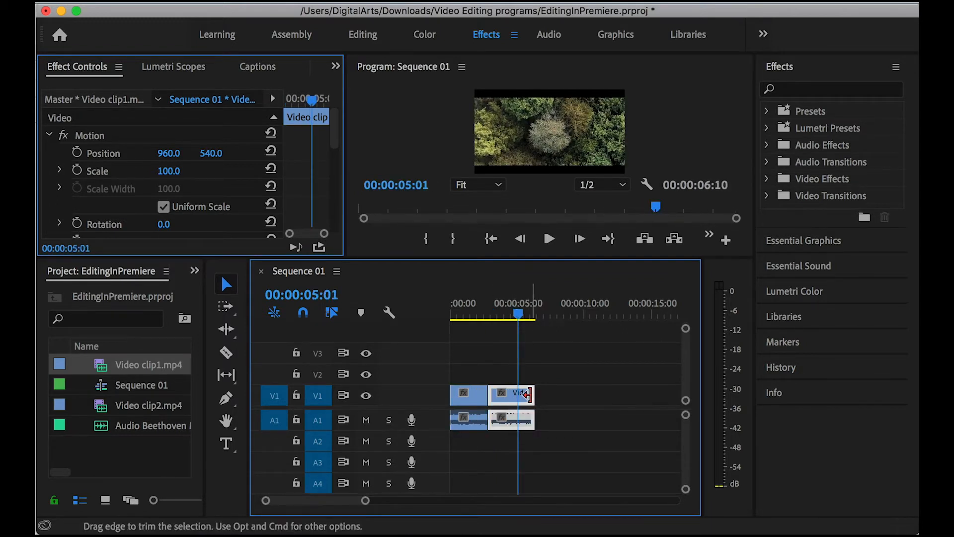
left_click_drag(527, 395, 518, 395)
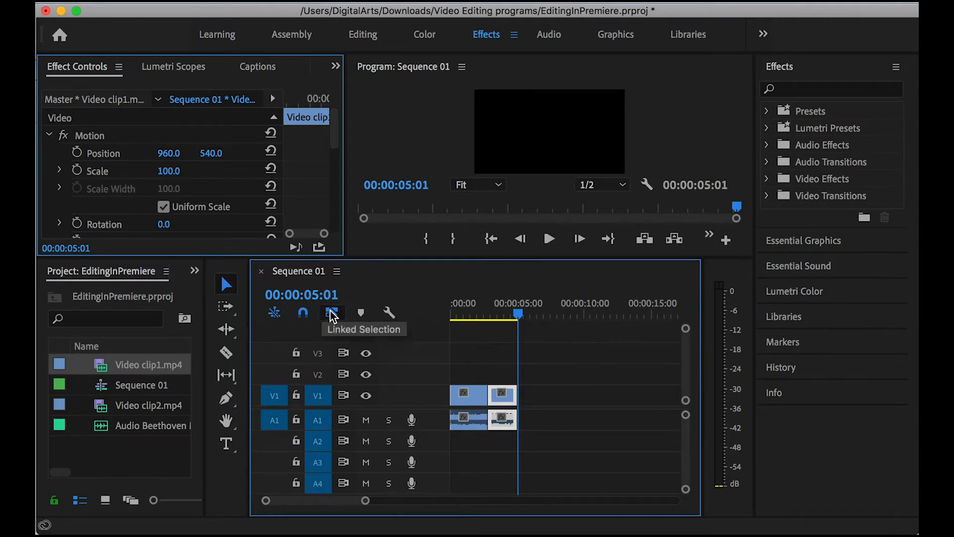
Place Video clip2.mp4 on tracks V1 and A1 behind the two trimmed shots, leaving a gap of a few seconds.
left_click_drag(519, 314, 515, 336)
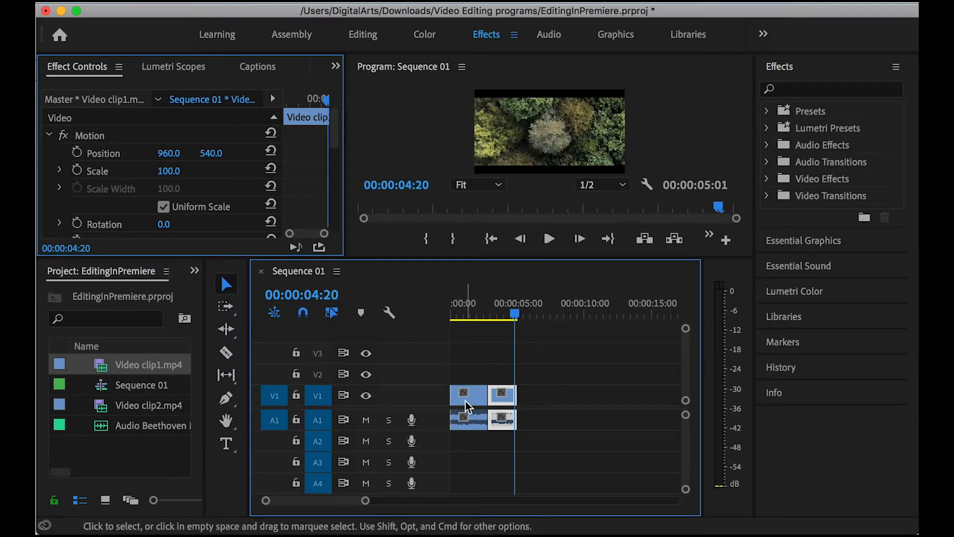
left_click(142, 407)
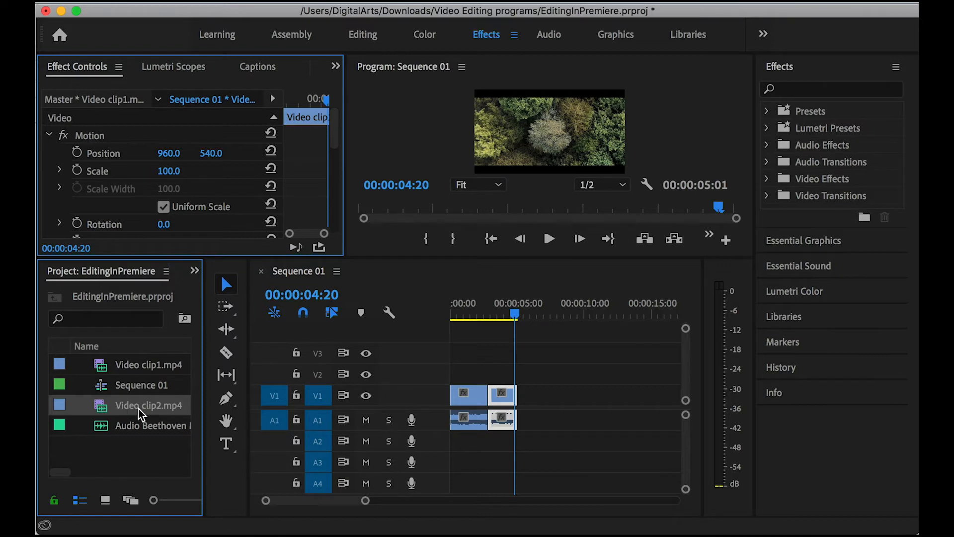
left_click_drag(138, 409, 542, 401)
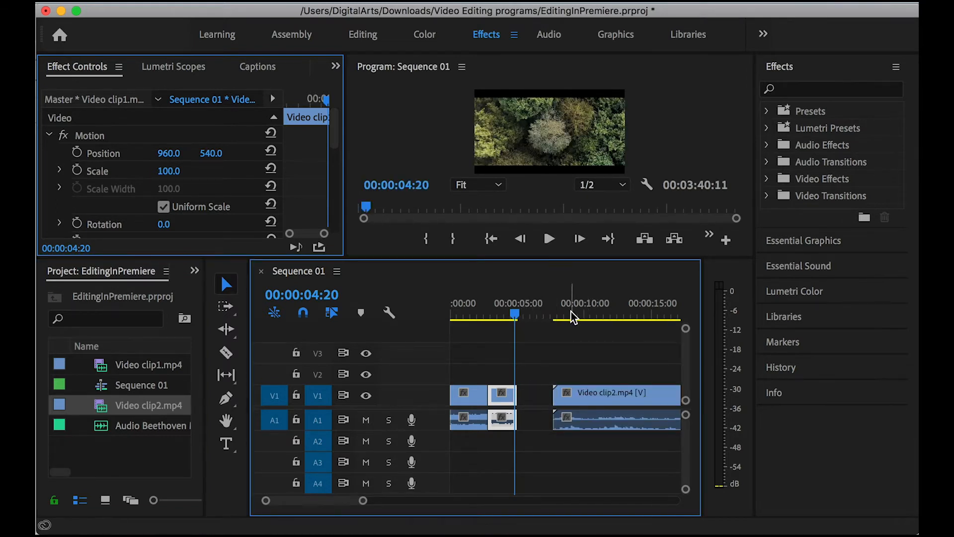
Split Video clip2.mp4 at the daytime city shot, at 00:00:34:06, and delete the part before the cut.
left_click_drag(567, 310, 584, 310)
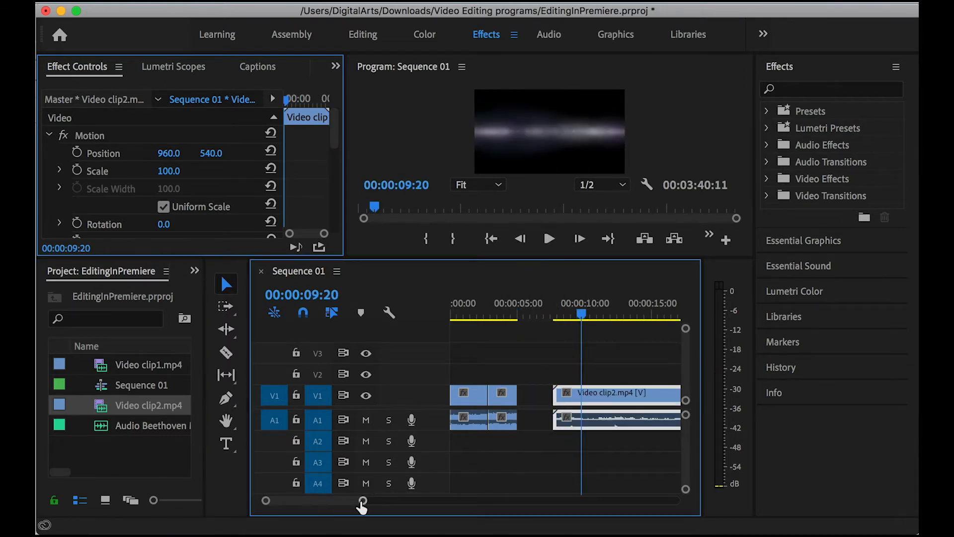
left_click_drag(362, 506, 462, 503)
left_click(478, 313)
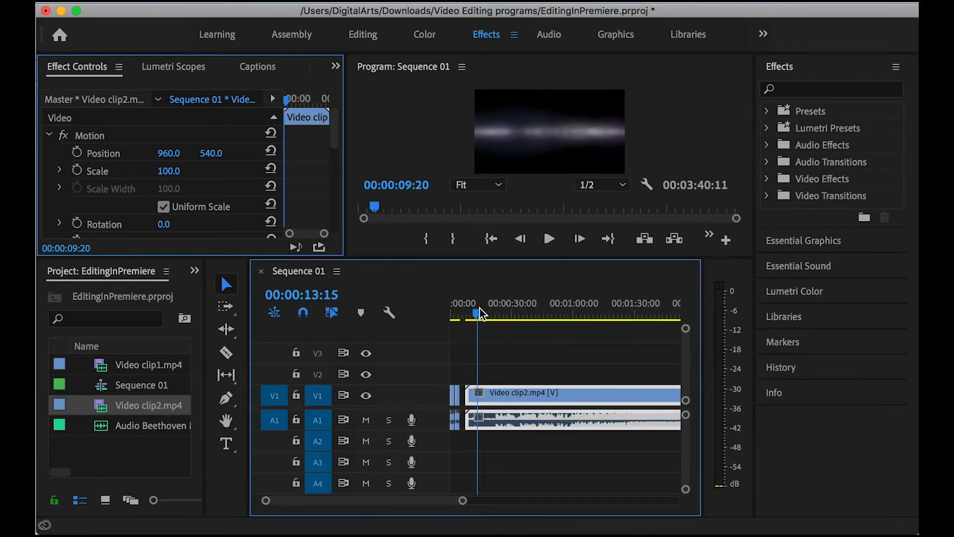
left_click_drag(479, 309, 519, 309)
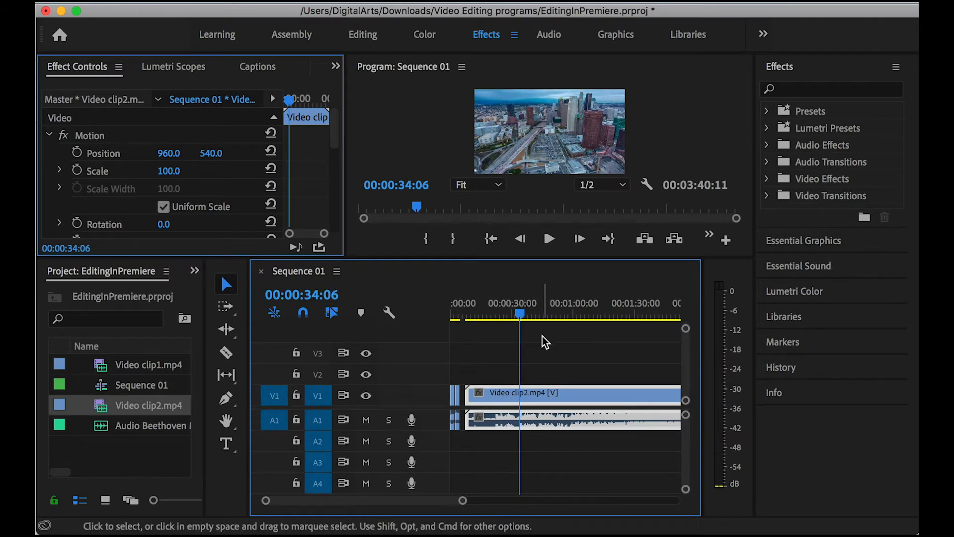
key("c")
left_click(520, 397)
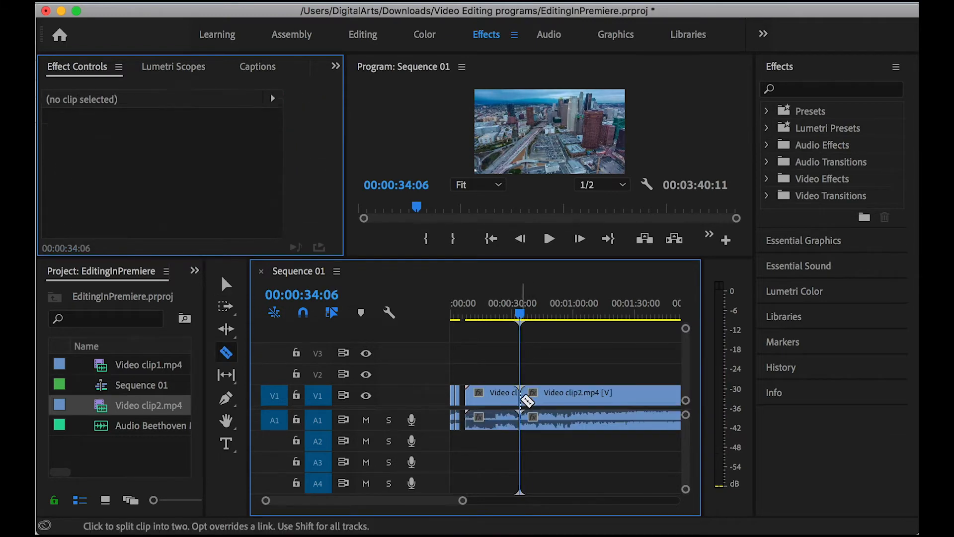
key("v")
left_click(499, 398)
key("Delete")
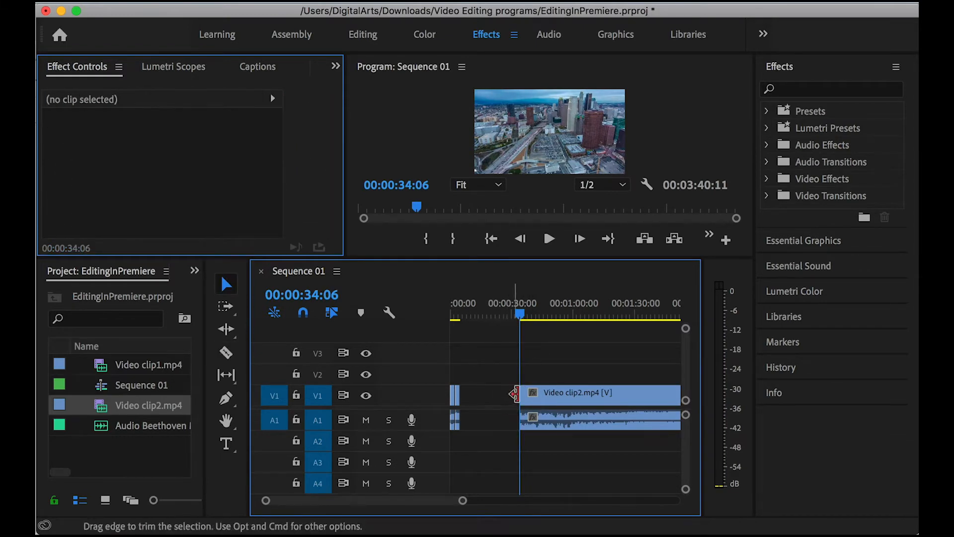
Split the remaining Video clip2.mp4 segment at 00:00:35:12 to isolate the short daytime city shot.
left_click(522, 330)
left_click_drag(465, 501, 464, 500)
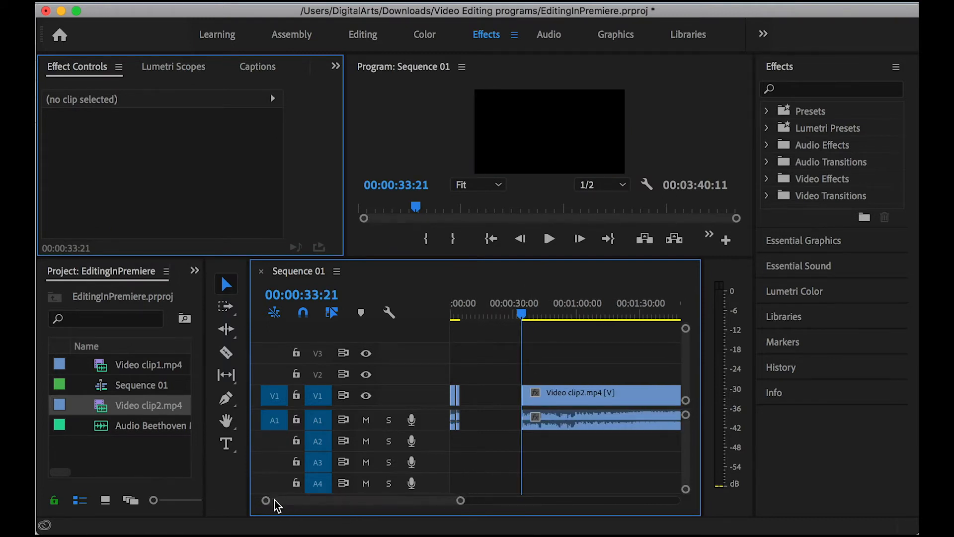
left_click_drag(265, 500, 333, 506)
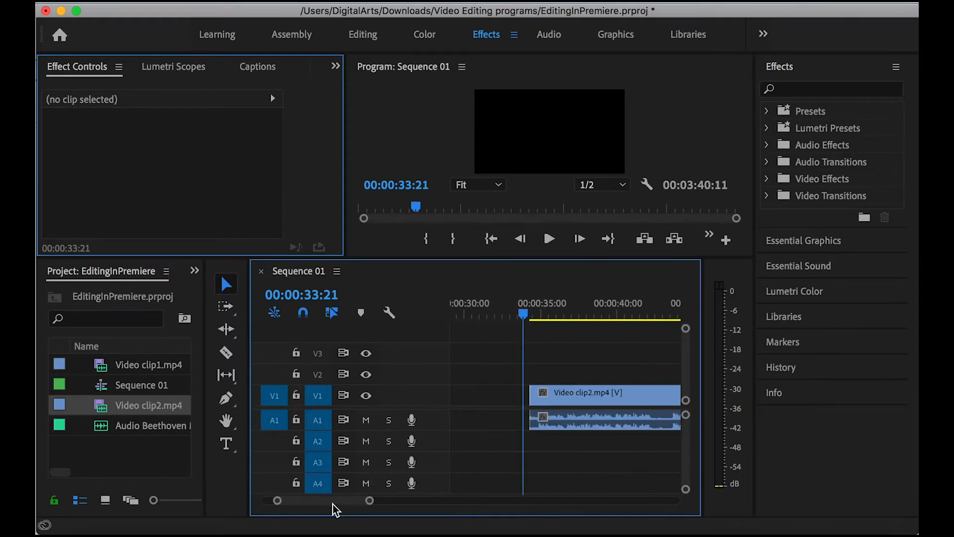
left_click_drag(530, 312, 551, 314)
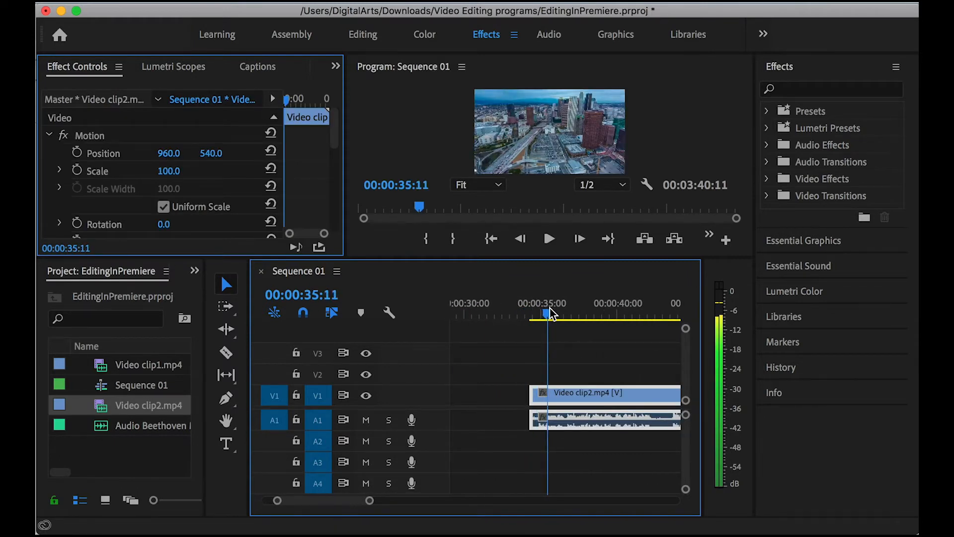
key("c")
left_click(548, 396)
key("v")
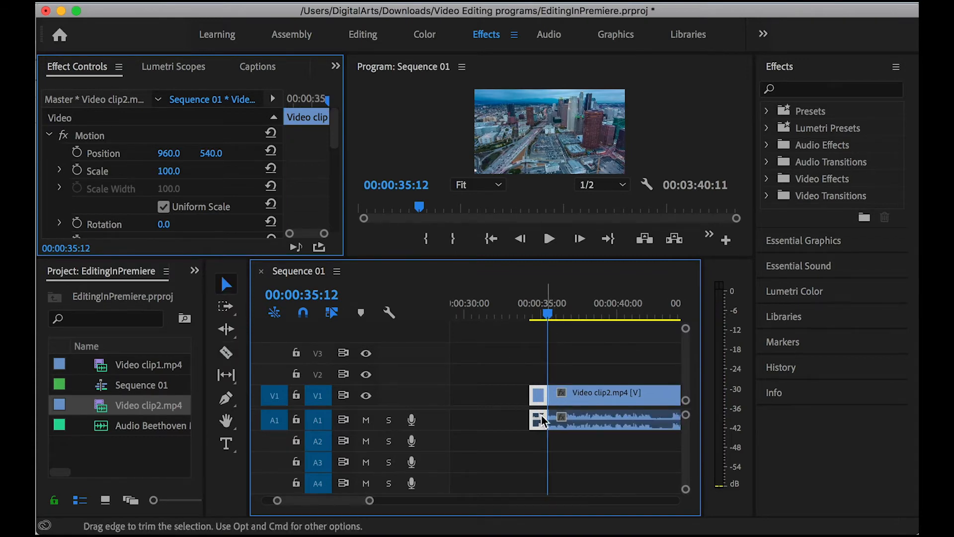
Move the short daytime city shot directly behind the two Video clip1.mp4 shots on V1 and A1.
left_click_drag(277, 501, 263, 502)
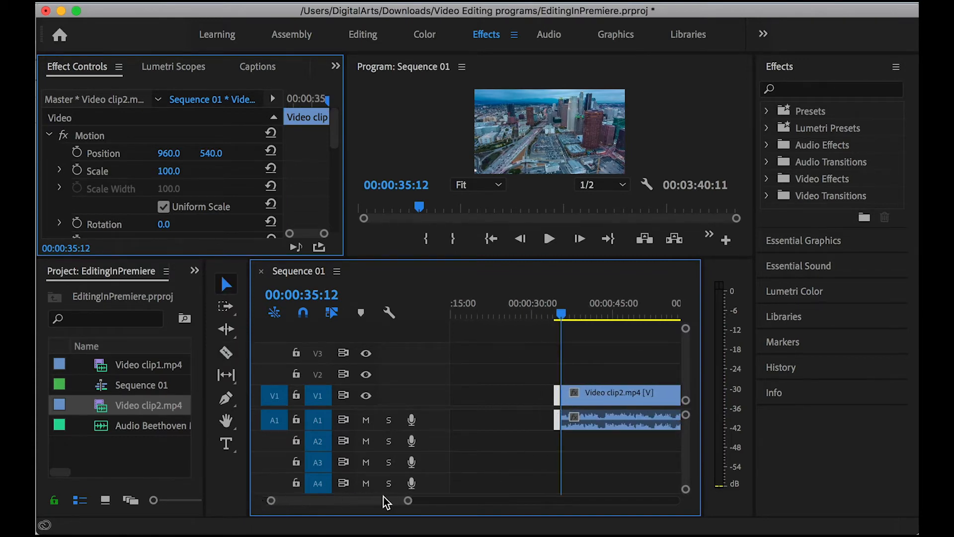
left_click_drag(406, 501, 426, 502)
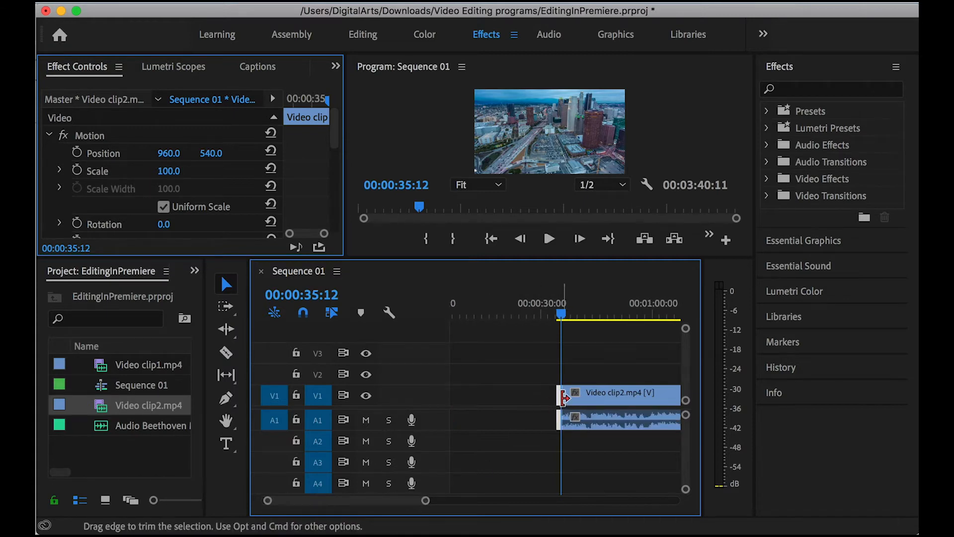
left_click_drag(559, 397, 481, 396)
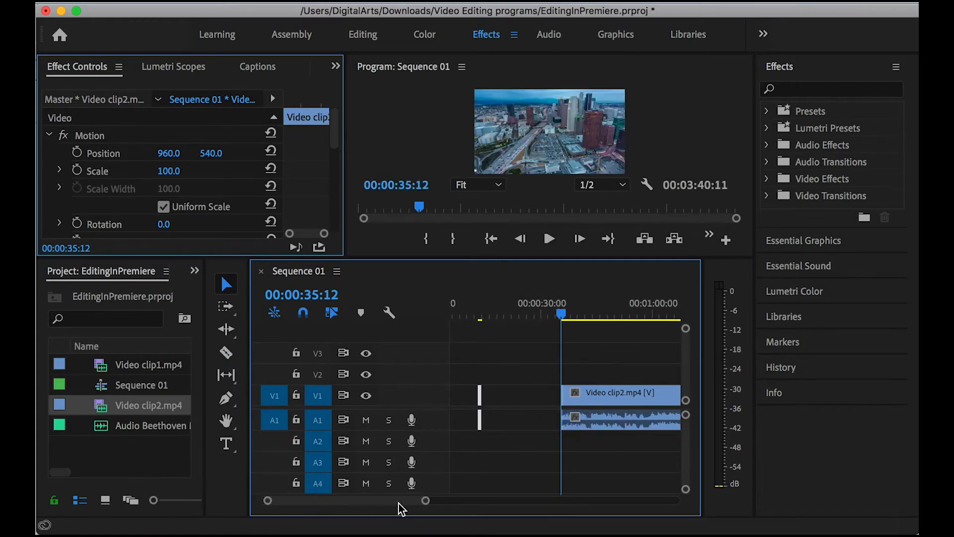
left_click_drag(398, 501, 374, 501)
left_click_drag(481, 400, 474, 398)
Move the rest of Video clip2.mp4 closer to the assembled shots and split its night skyline shot at 00:00:33:05 and 00:00:35:12.
left_click_drag(642, 408, 560, 399)
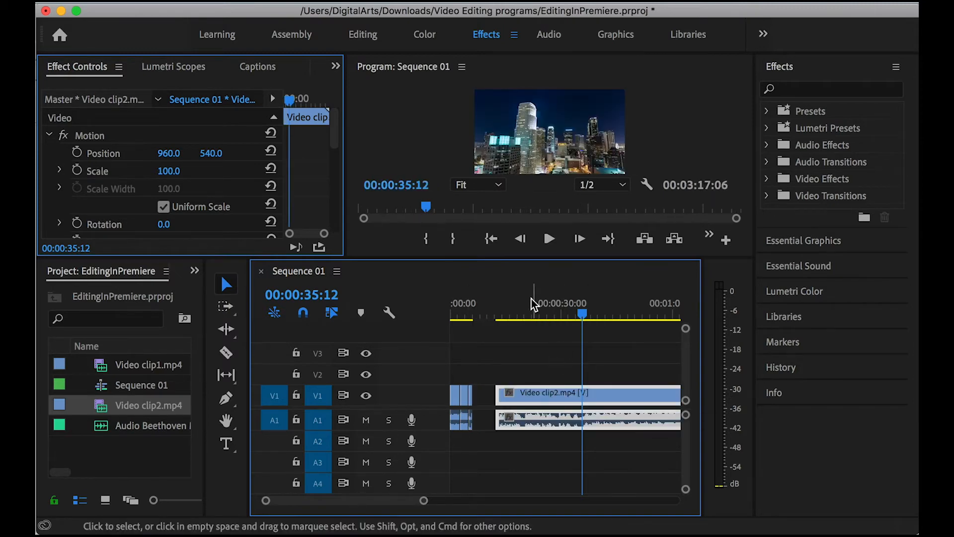
left_click_drag(532, 314, 574, 313)
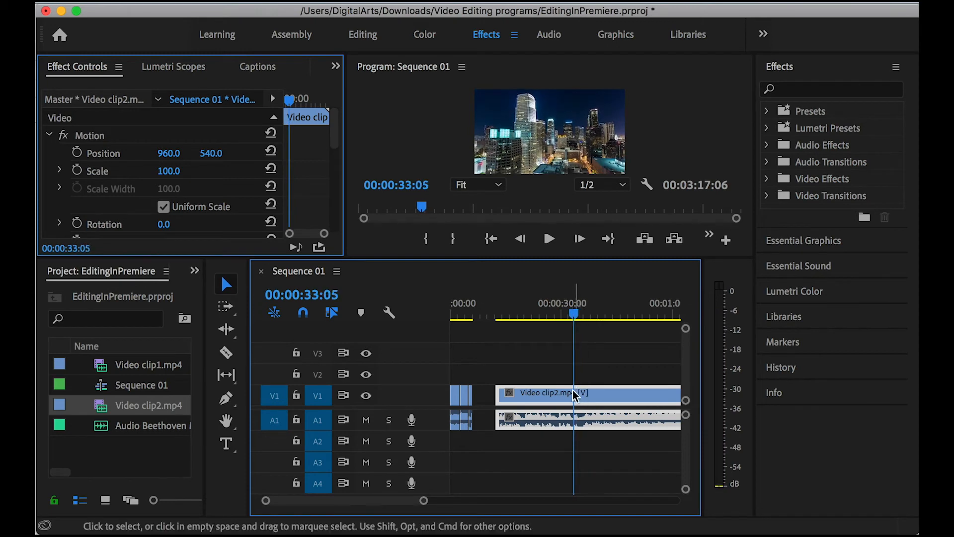
key("c")
left_click(573, 395)
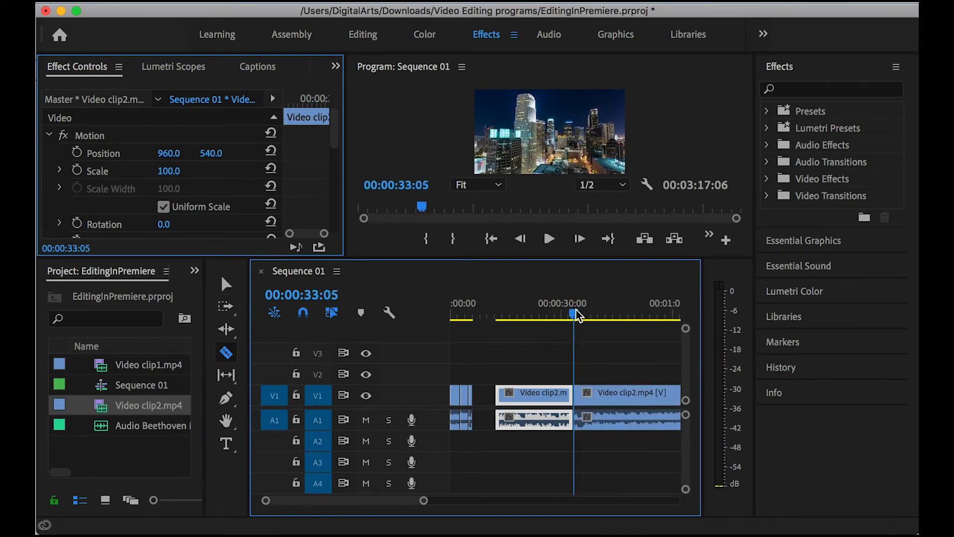
left_click_drag(577, 309, 585, 311)
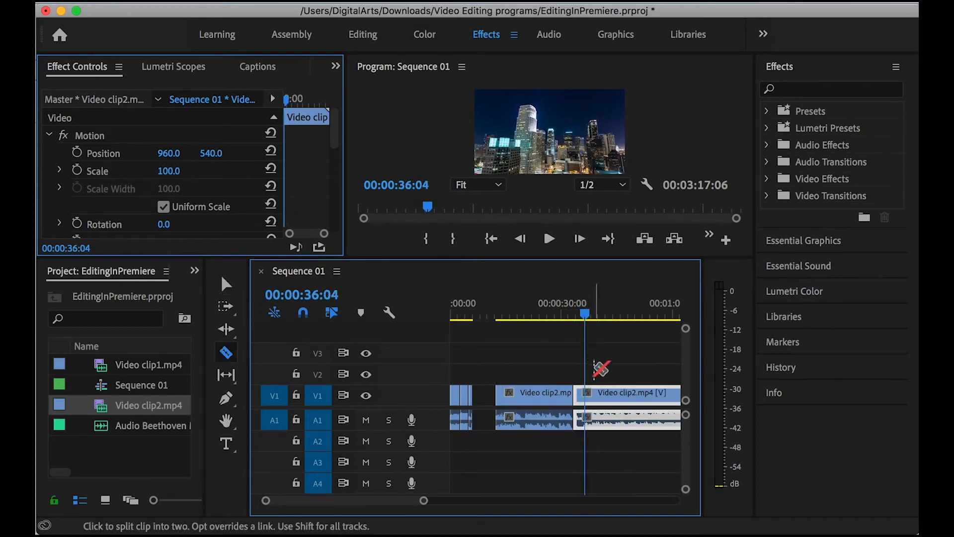
left_click(582, 309)
left_click(585, 395)
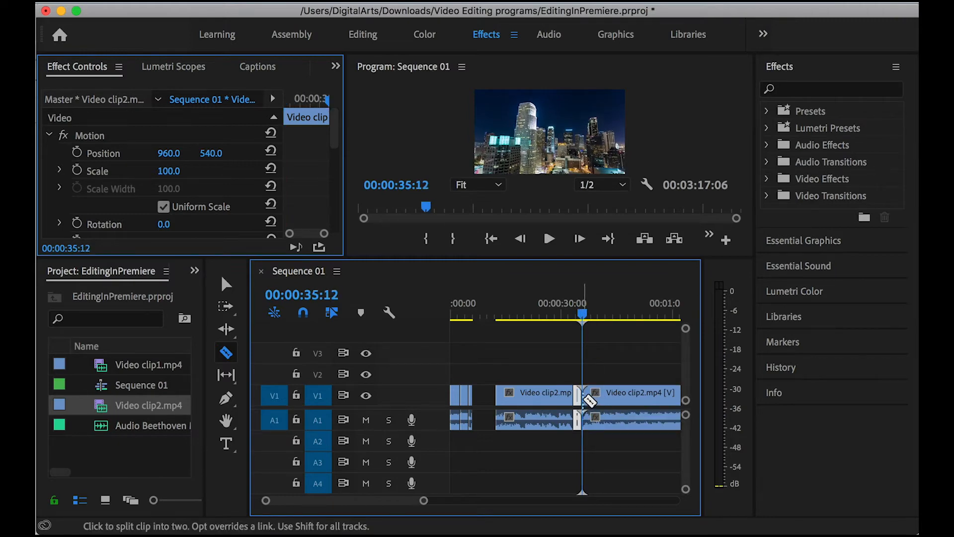
Delete the leftover Video clip2.mp4 parts on both sides of the night skyline shot and move that shot directly behind the daytime city shot.
key("v")
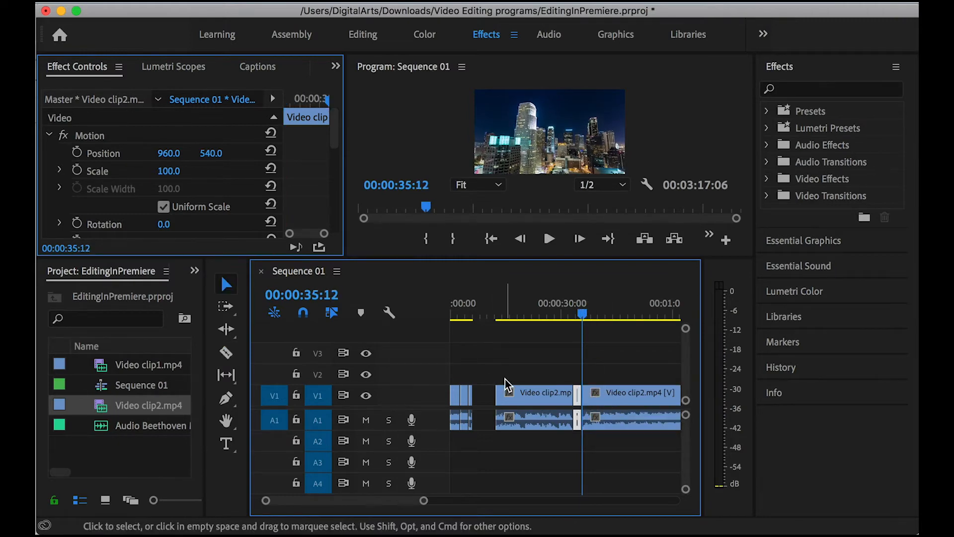
left_click(597, 399)
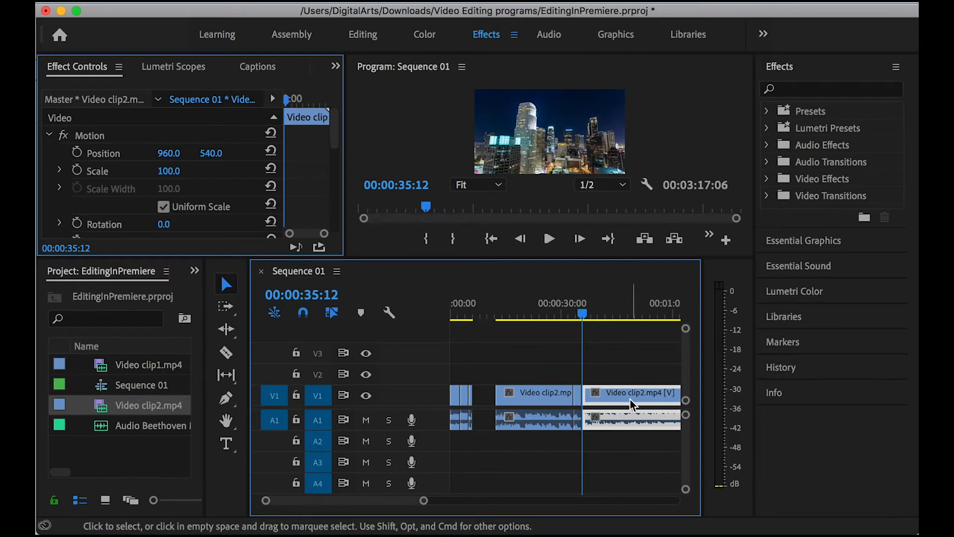
key("Delete")
left_click(549, 394)
key("Delete")
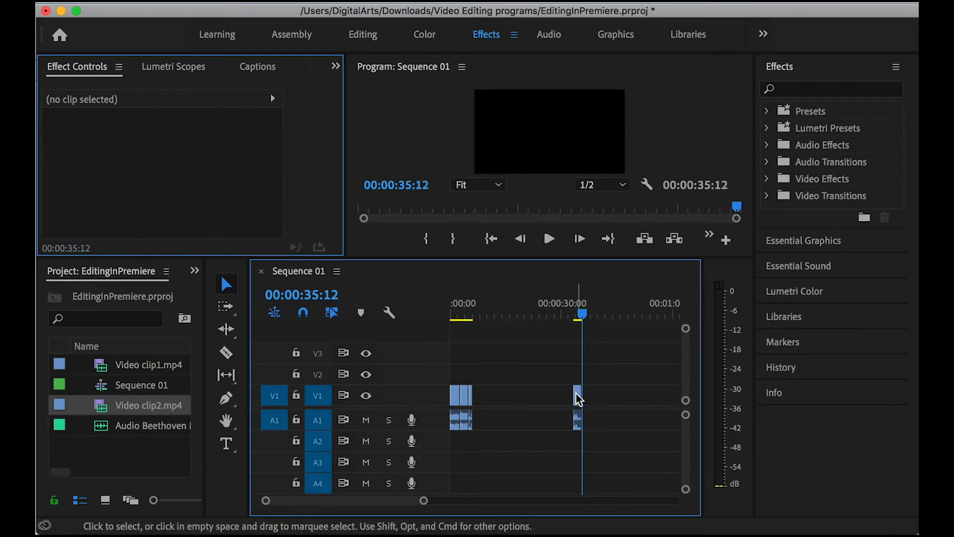
left_click_drag(578, 395, 485, 396)
left_click(470, 313)
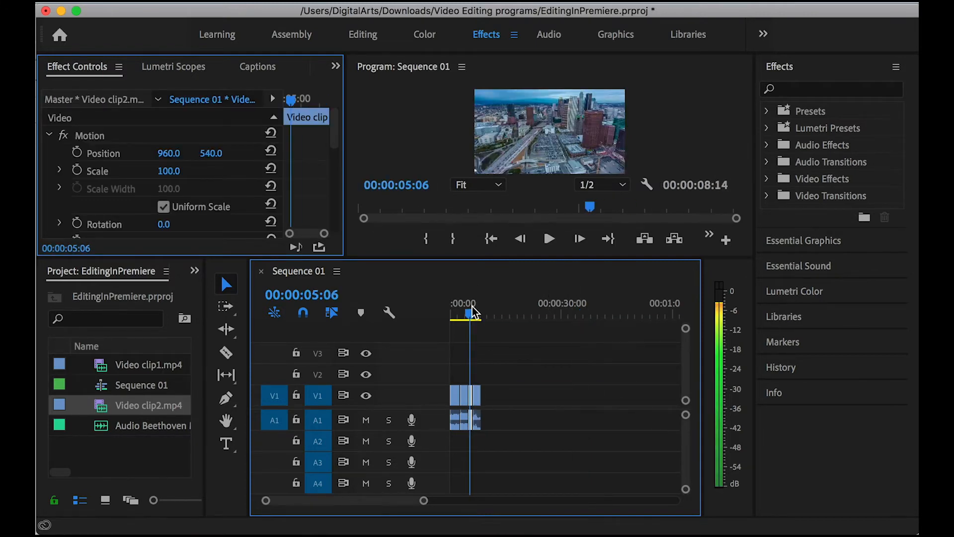
Move the night skyline shot to end at about 00:00:10:00 and extend the daytime city shot to fill the gap before it.
left_click_drag(431, 503, 362, 501)
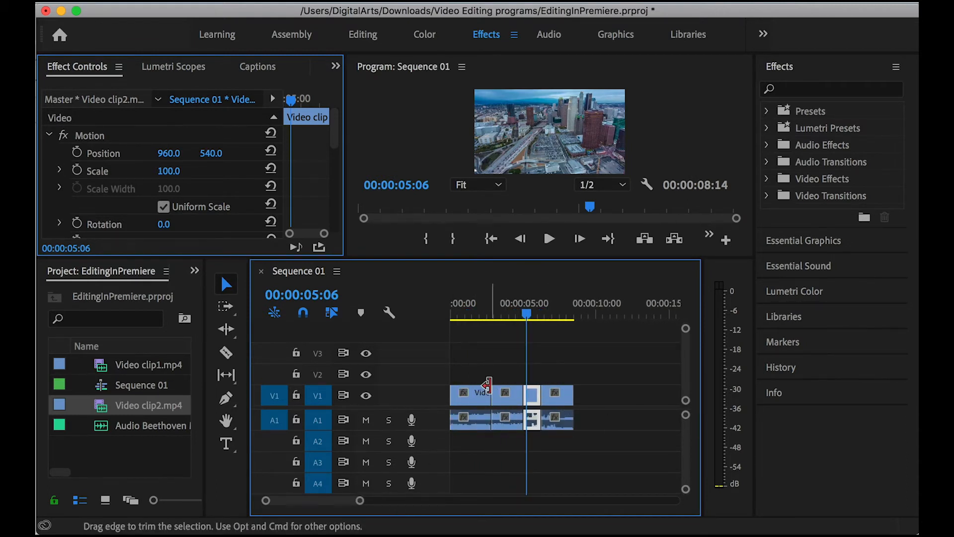
left_click_drag(593, 371, 540, 396)
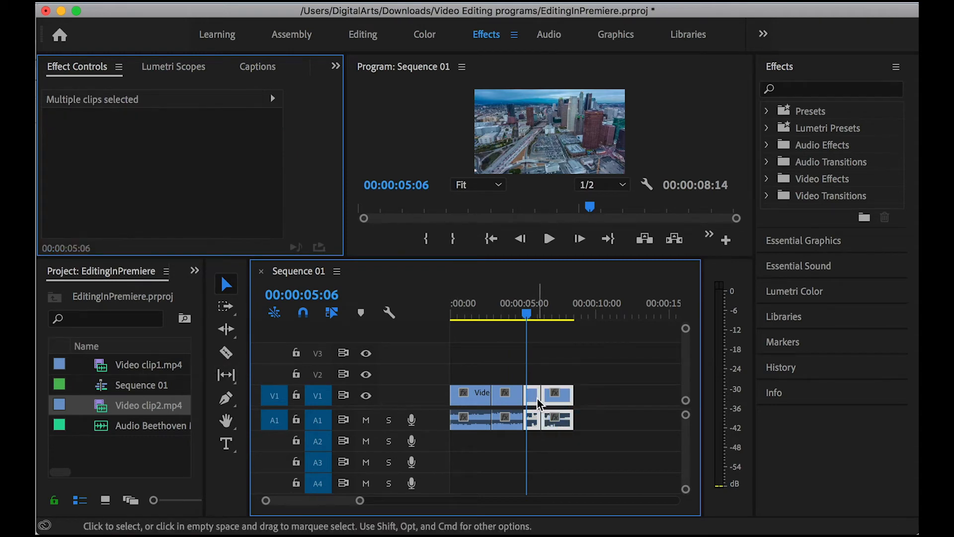
left_click_drag(541, 309, 575, 311)
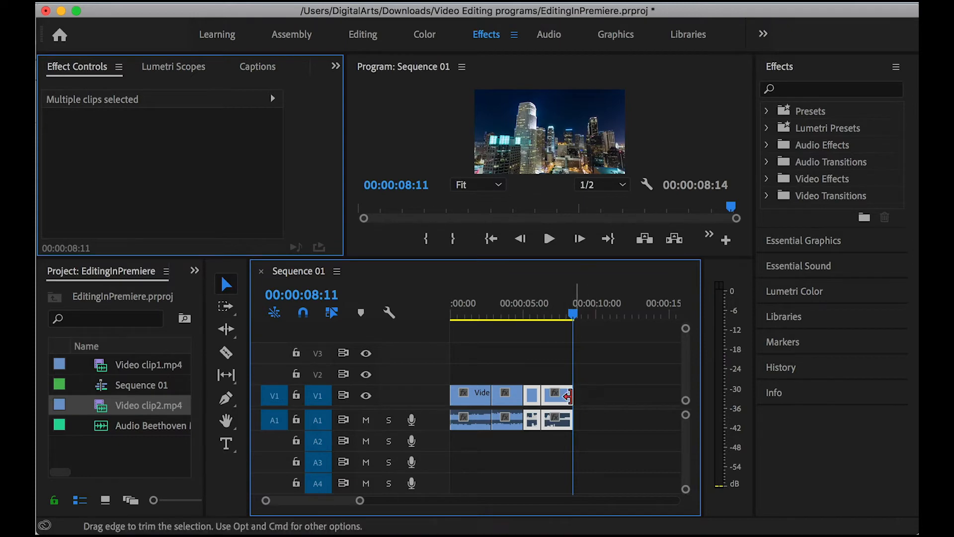
left_click(578, 376)
left_click_drag(556, 398, 577, 397)
left_click_drag(601, 308, 600, 318)
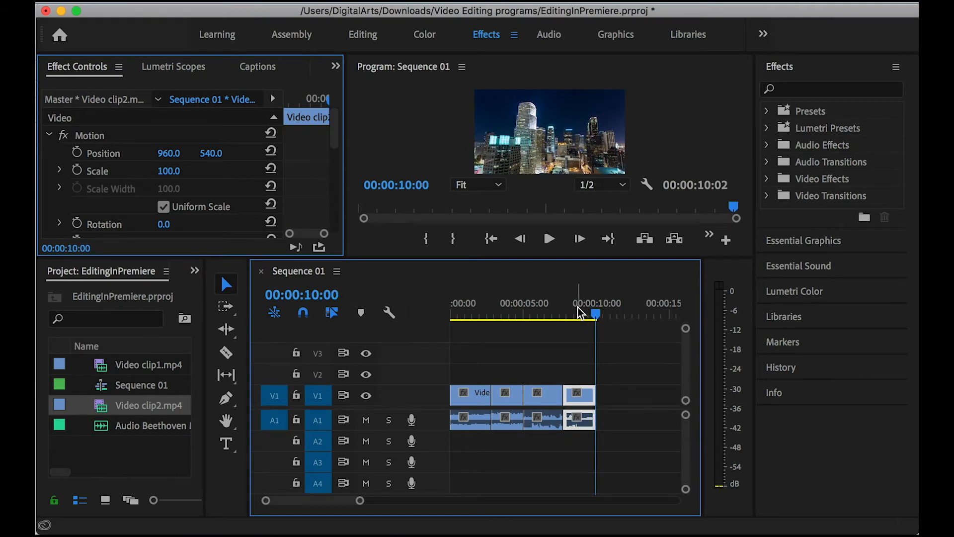
Read the assignment's requirements for the shots, total runtime, original soundtrack and background music.
left_click(475, 323)
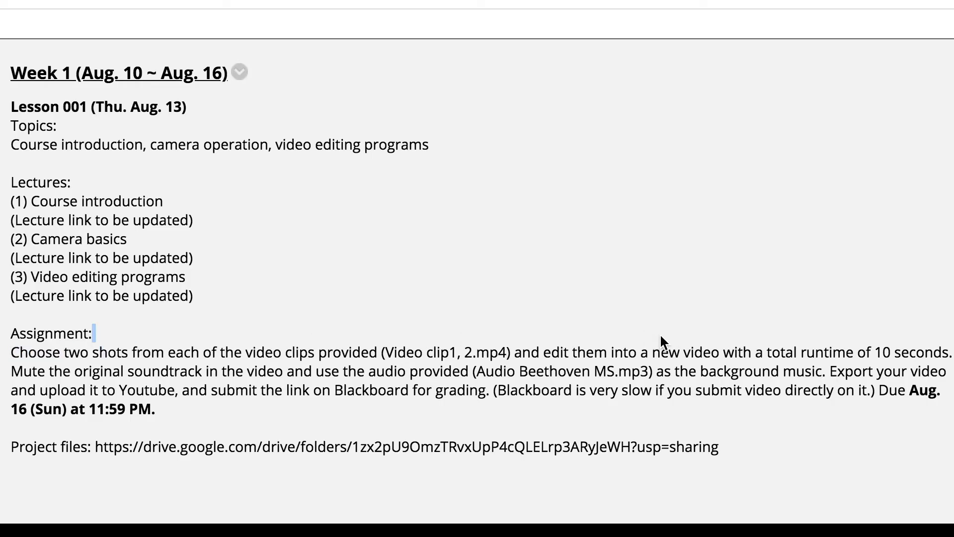
left_click_drag(661, 342, 941, 354)
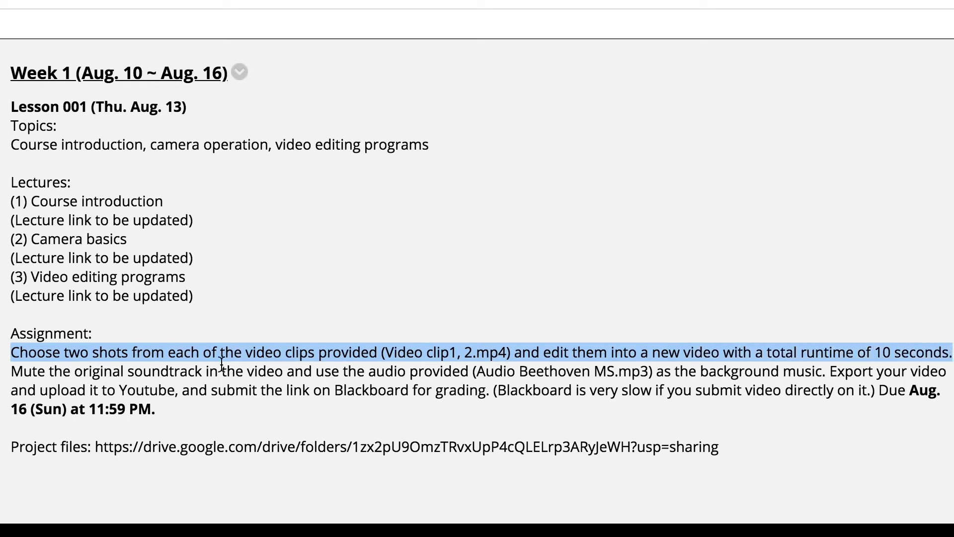
left_click_drag(11, 371, 304, 377)
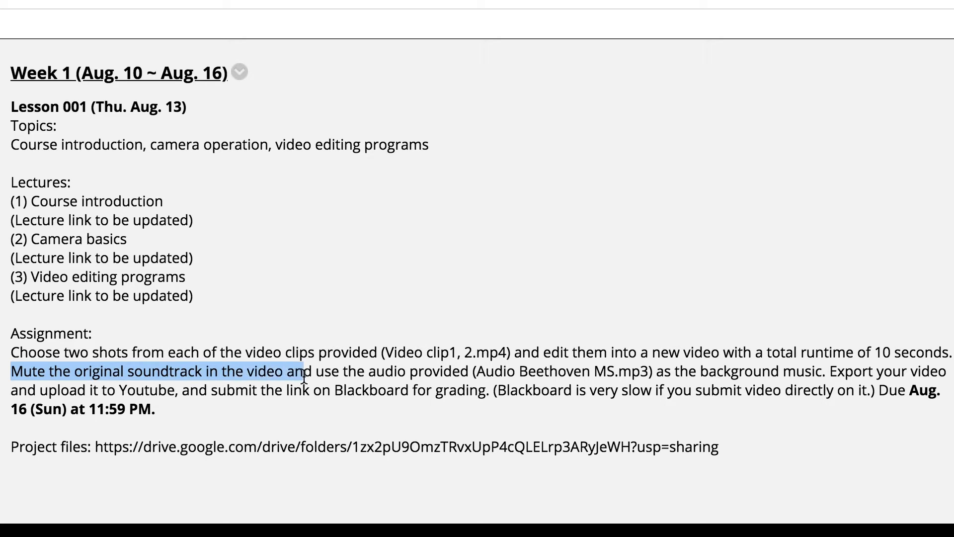
left_click_drag(368, 370, 487, 371)
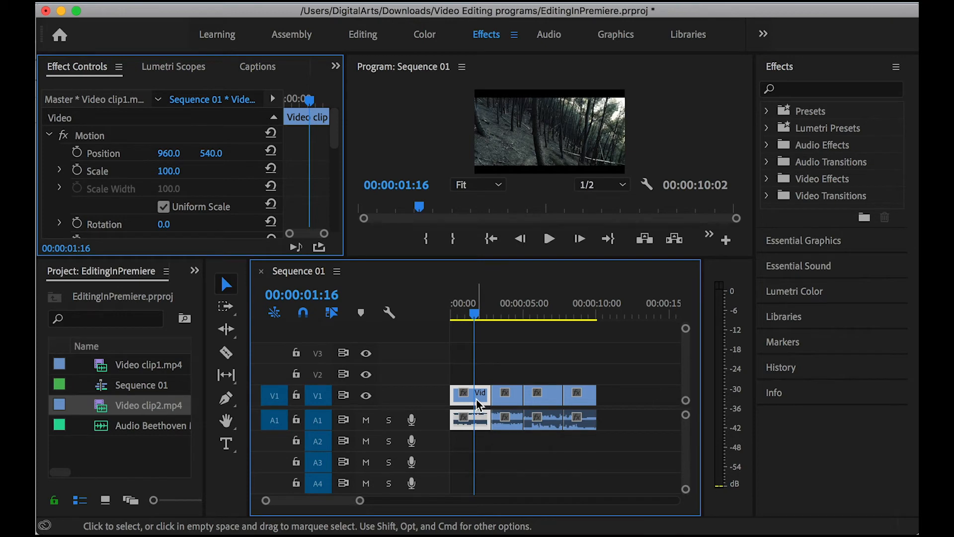
Mute audio track A1 and play the sequence from the beginning to check the original sound.
left_click(366, 421)
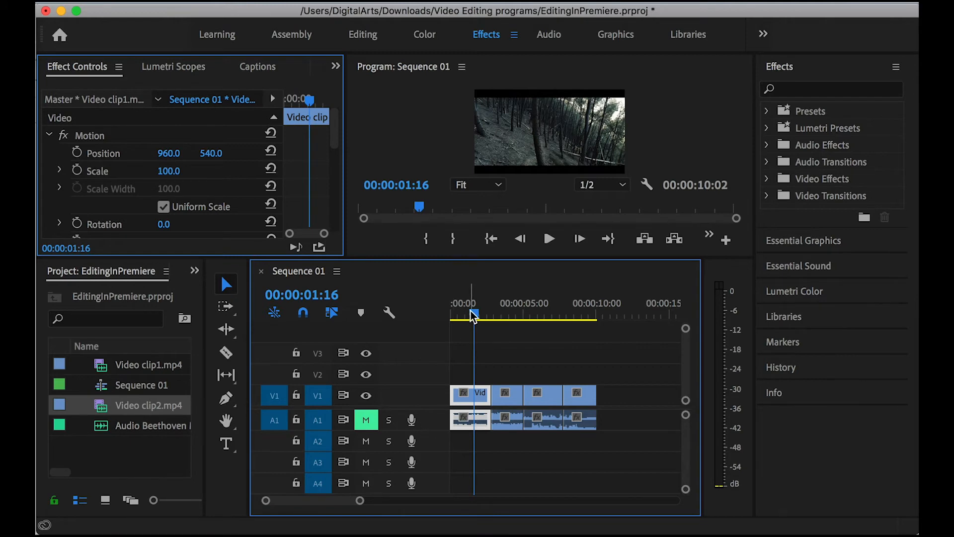
left_click_drag(471, 312, 453, 312)
key("space")
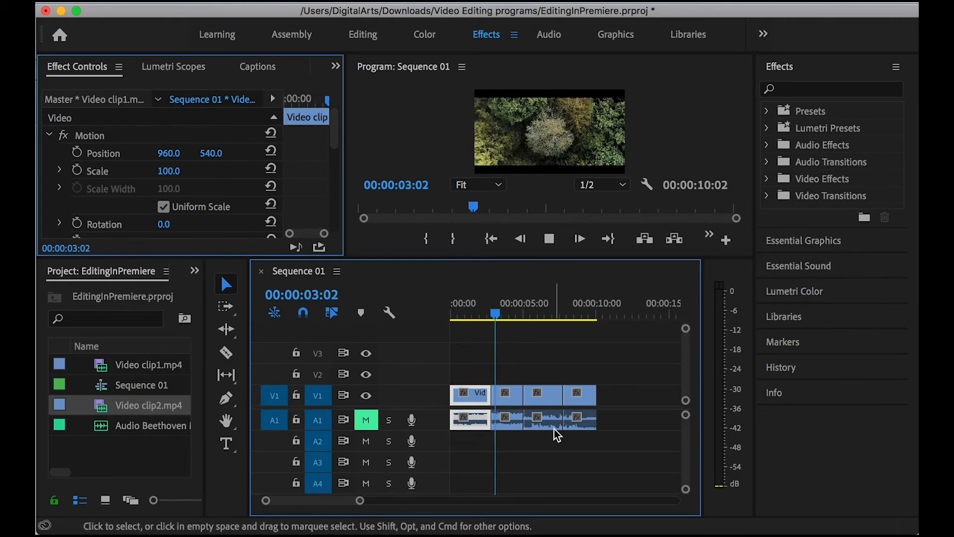
left_click(501, 425)
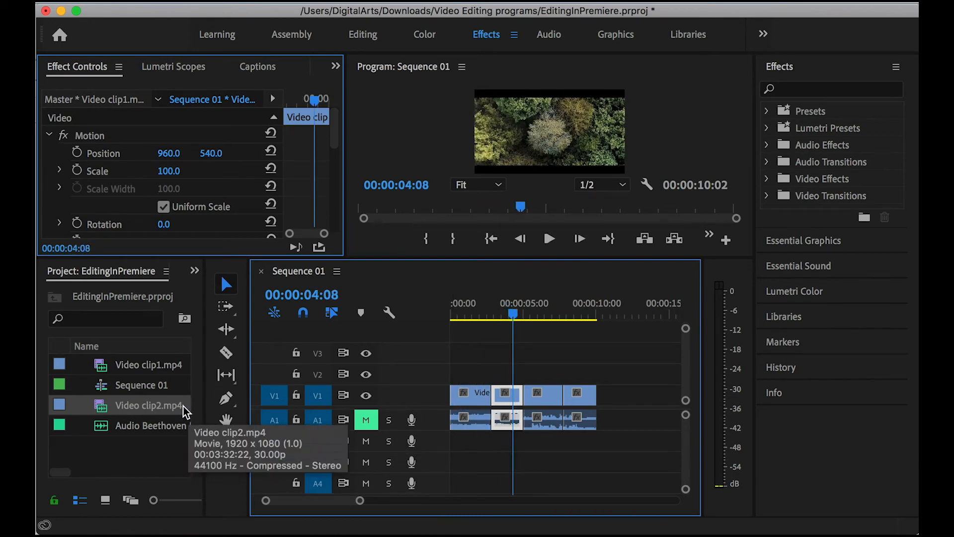
Place the Audio Beethoven file on A2 at the start of the sequence and play it back with the shots.
left_click(134, 430)
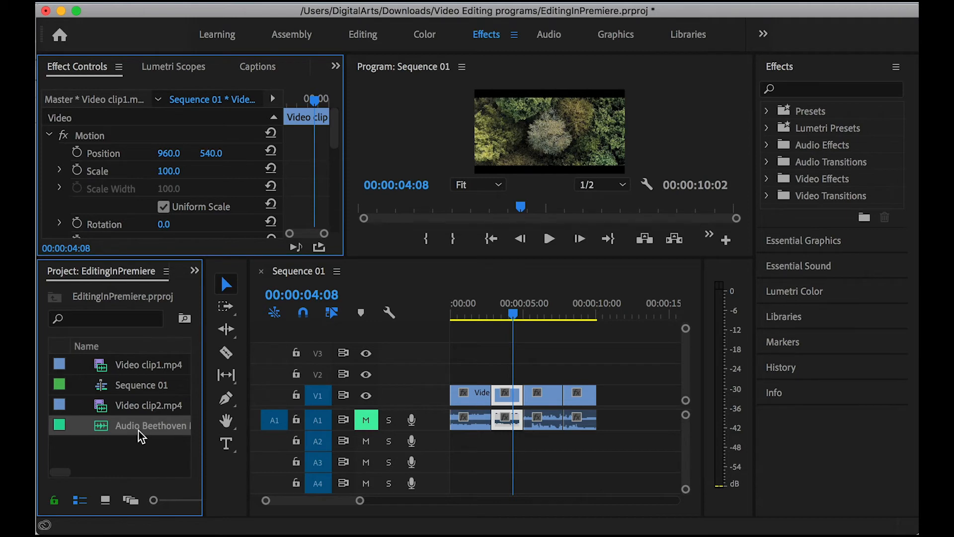
left_click_drag(140, 430, 455, 442)
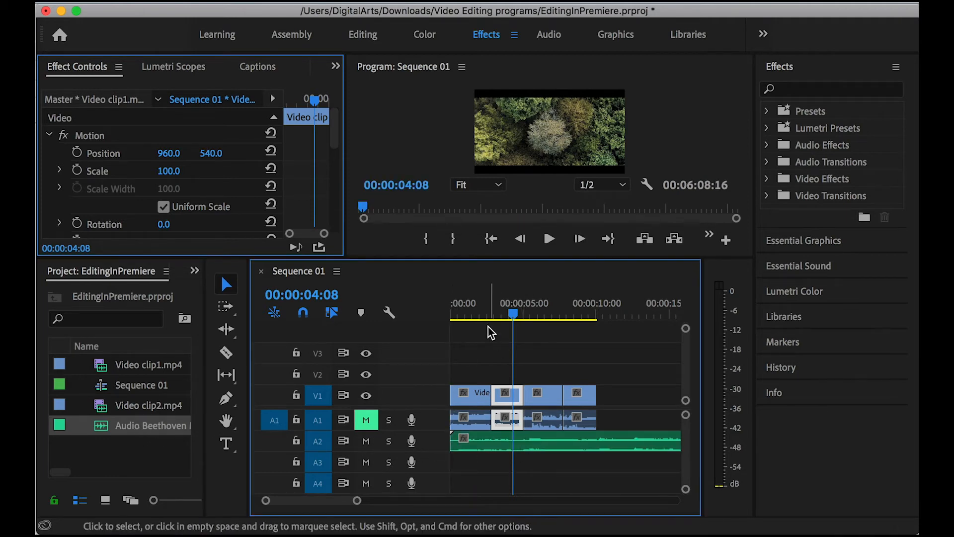
left_click_drag(489, 330, 461, 329)
key("space")
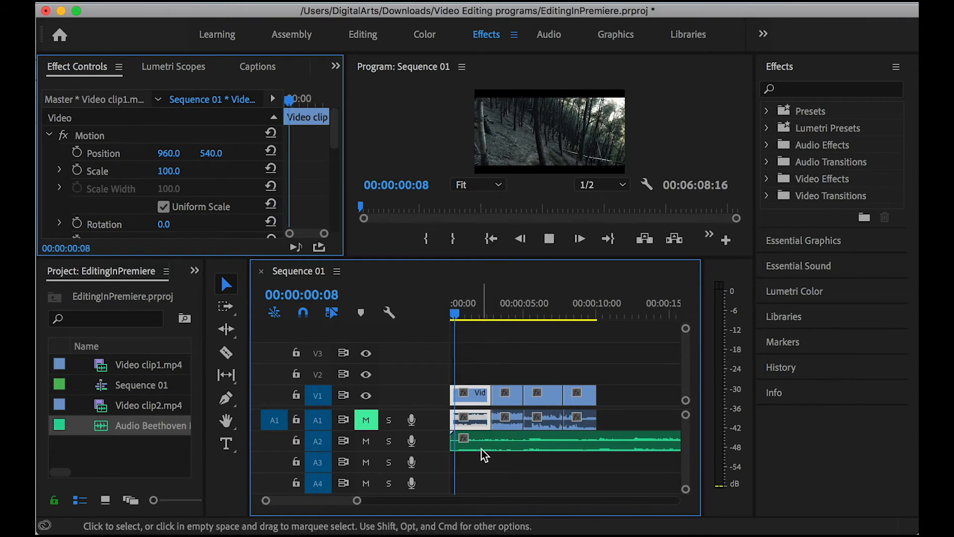
key("XF86AudioRaiseVolume")
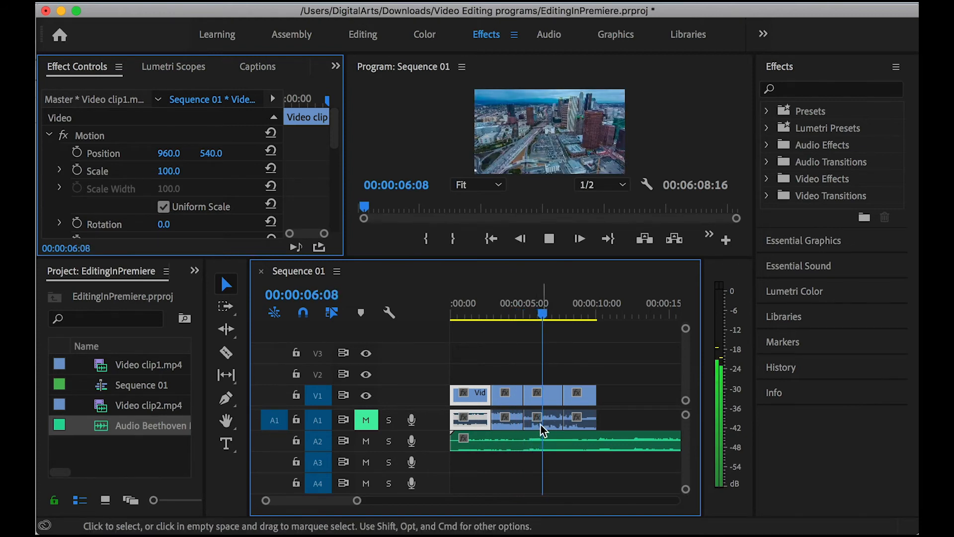
key("space")
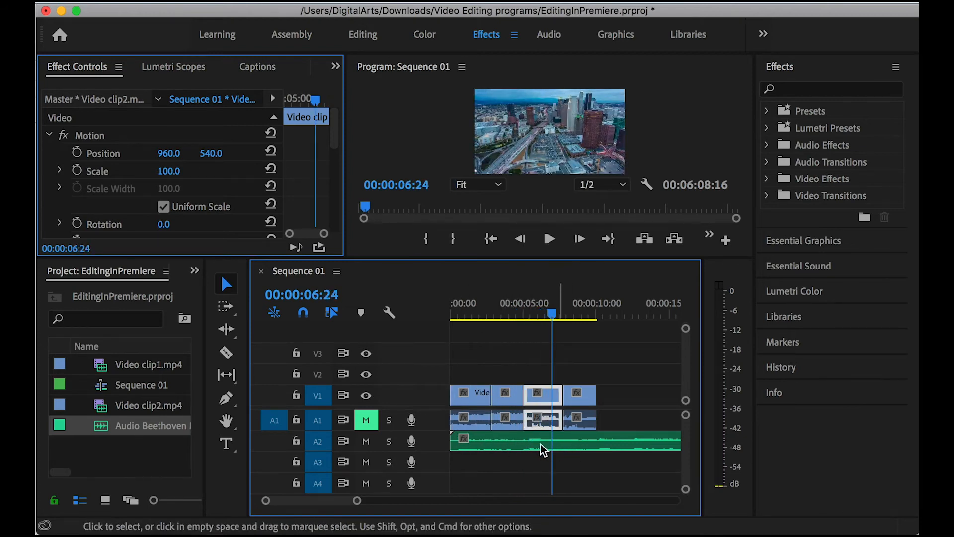
Unmute track A1 and unlink the video and audio of all four shots on V1 and A1.
left_click(366, 421)
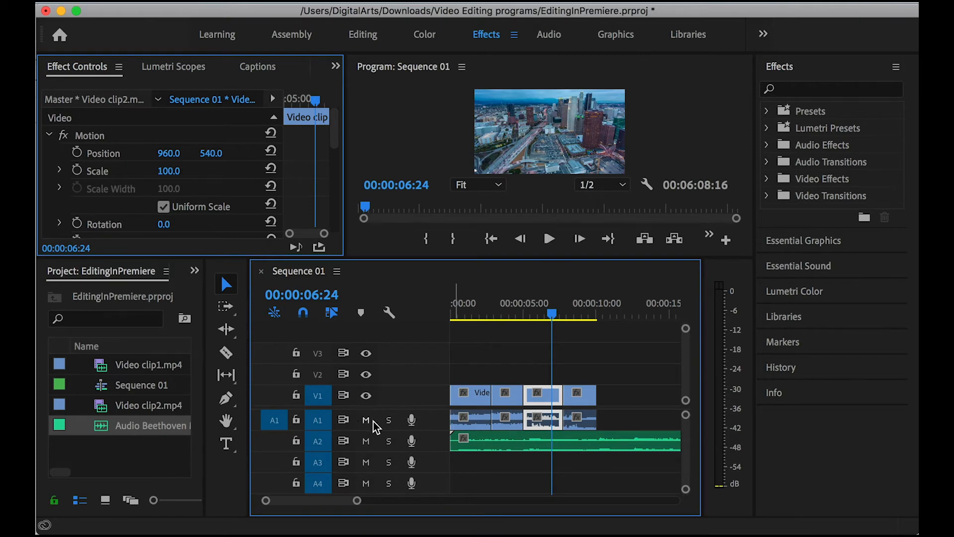
left_click(477, 397)
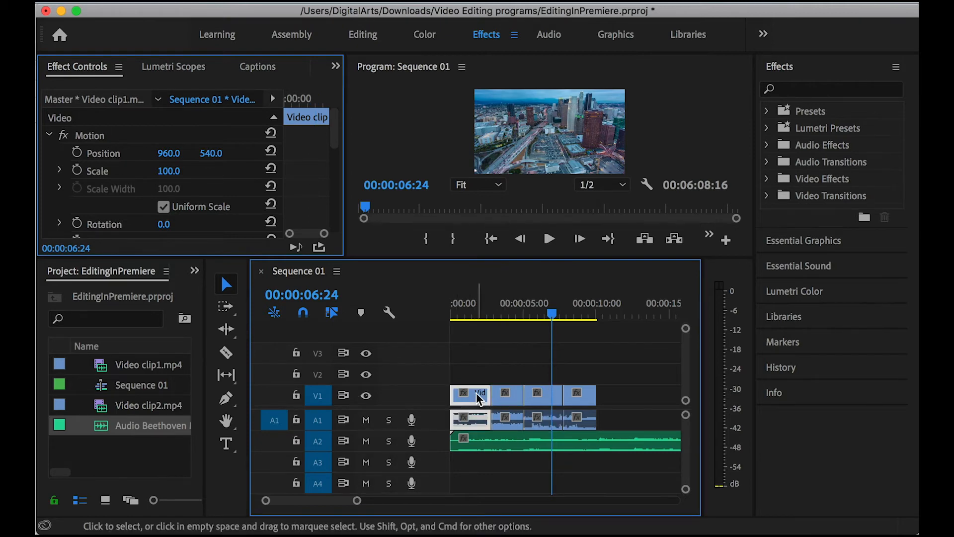
right_click(478, 400)
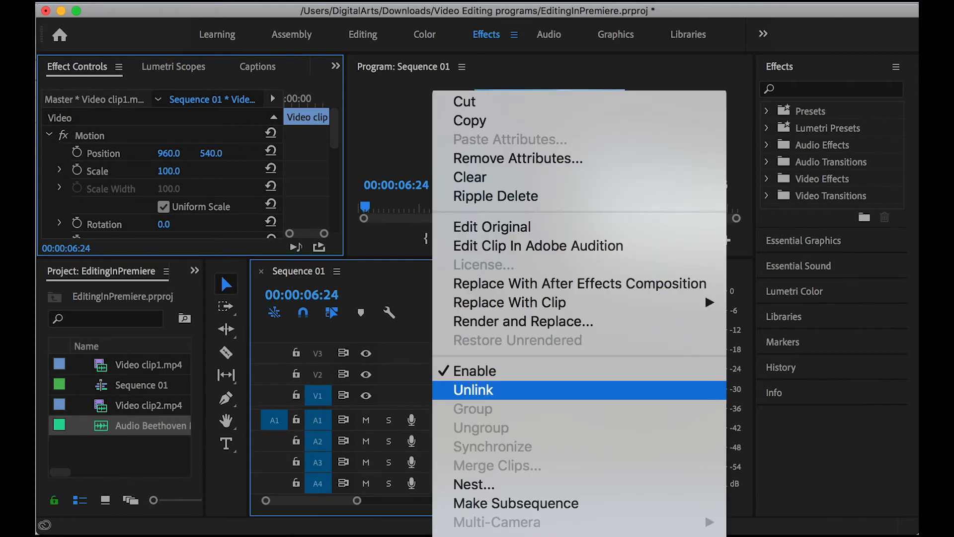
left_click(474, 389)
right_click(514, 399)
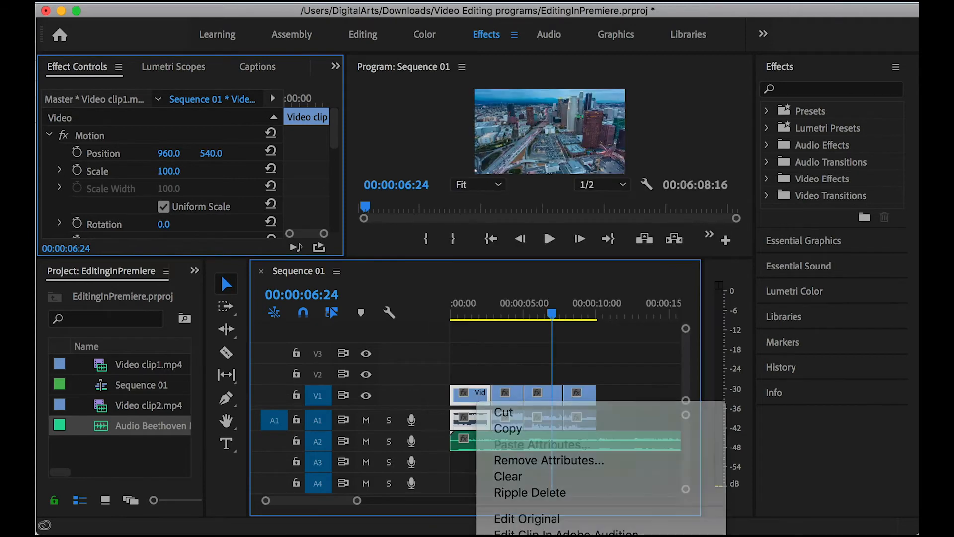
left_click(515, 399)
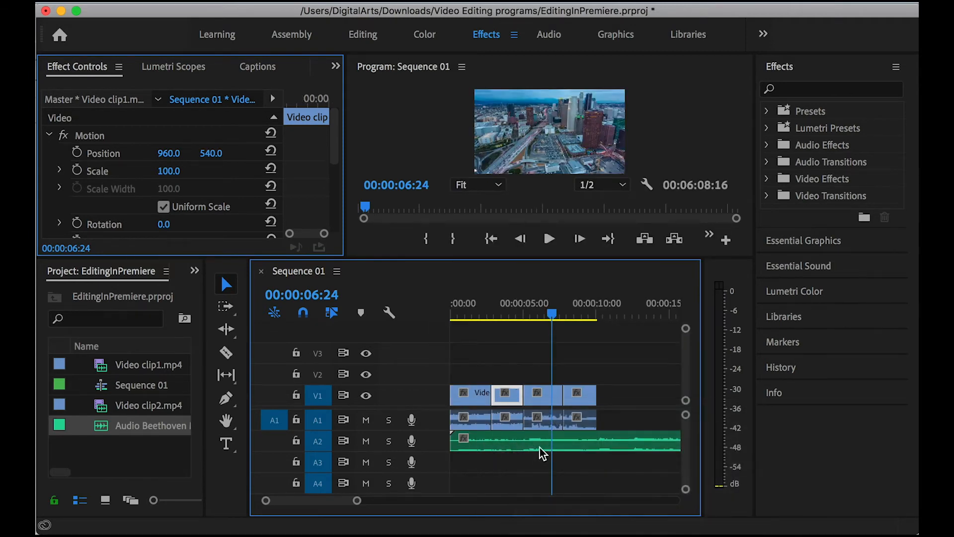
right_click(557, 402)
left_click(556, 401)
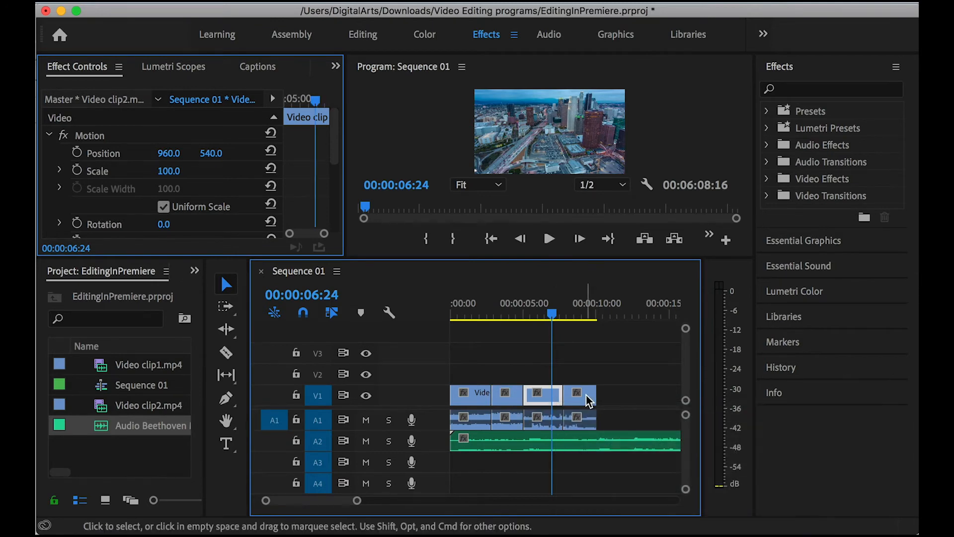
left_click(586, 396)
right_click(587, 399)
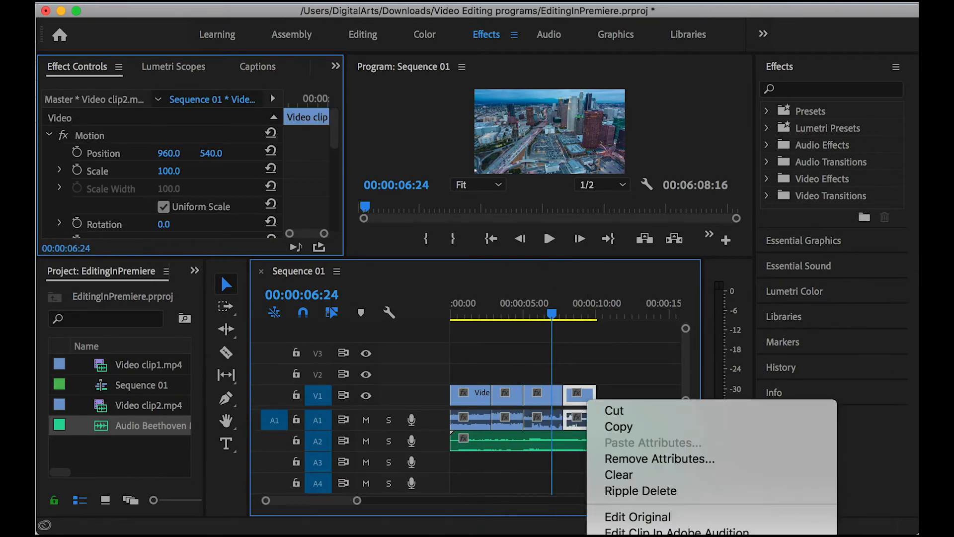
left_click(520, 441)
Select the four original audio clips on A1 separately from their video and delete them.
left_click(478, 398)
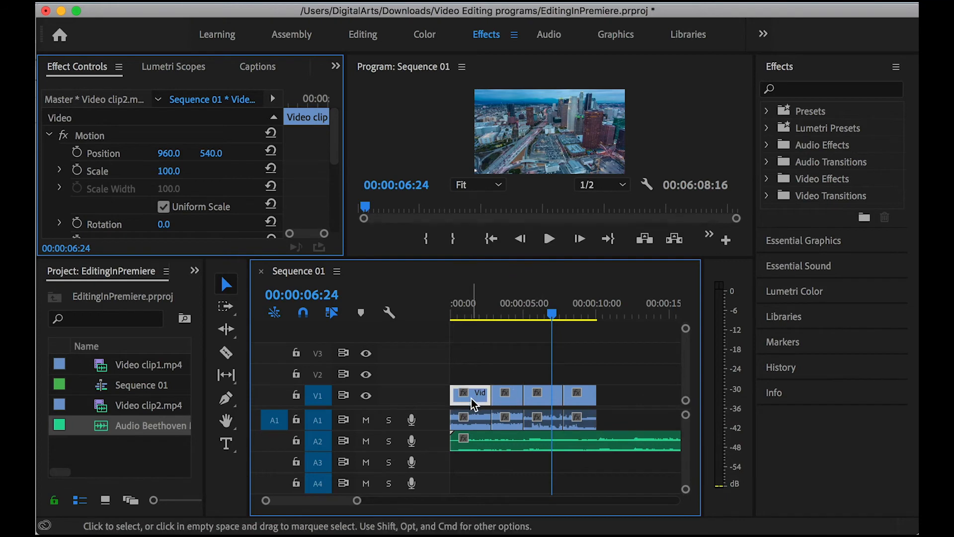
left_click(492, 396)
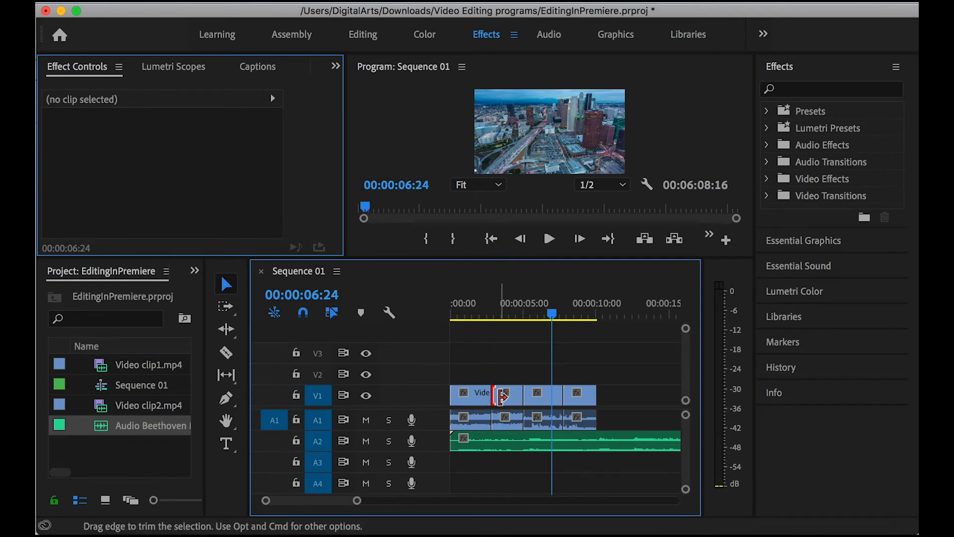
left_click(478, 421)
left_click(482, 399)
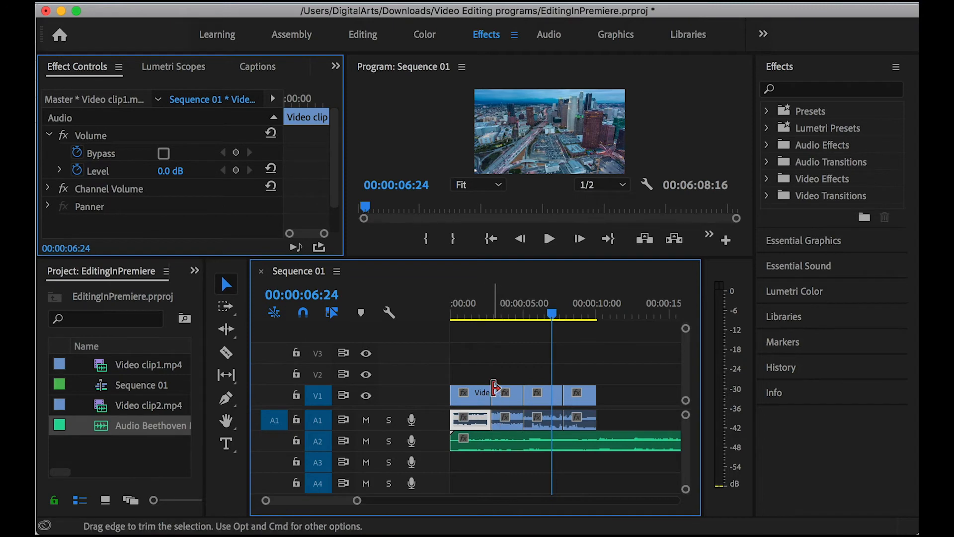
left_click_drag(630, 422, 468, 427)
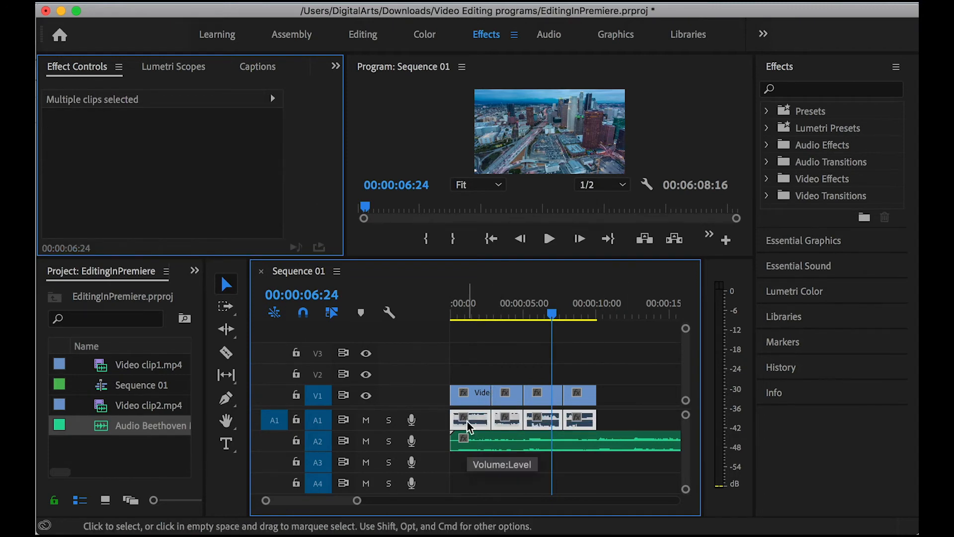
key("Delete")
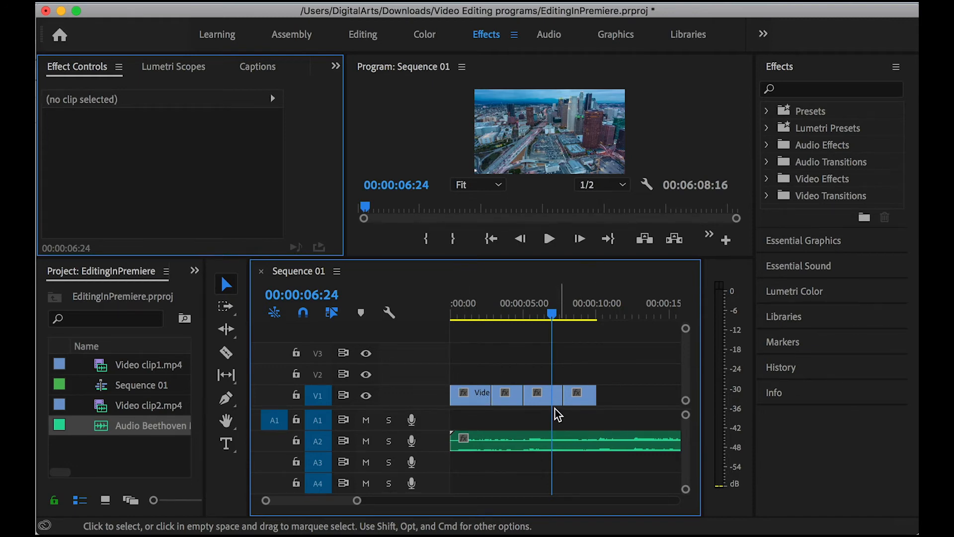
Move the Beethoven audio clip up to A1 and return it to A2.
left_click_drag(505, 446, 503, 421)
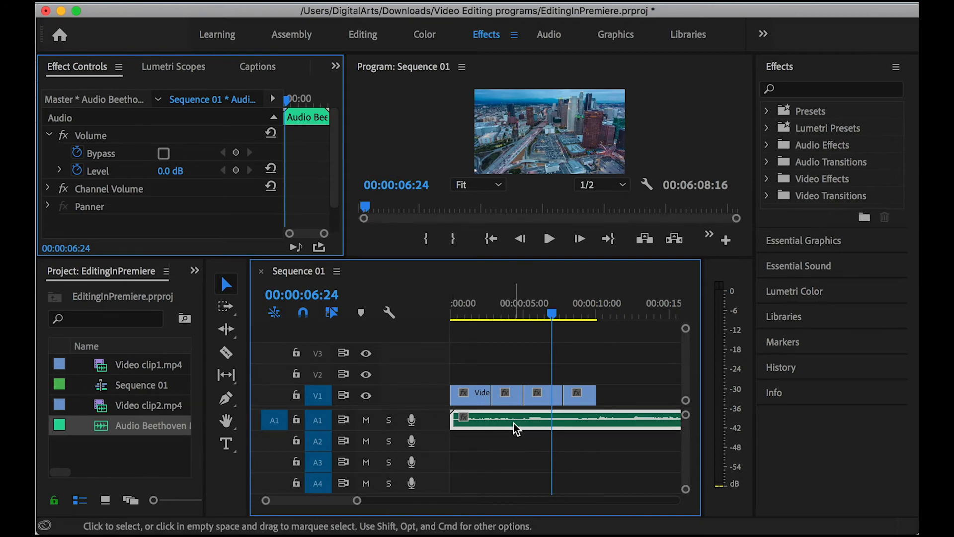
left_click_drag(507, 426, 511, 446)
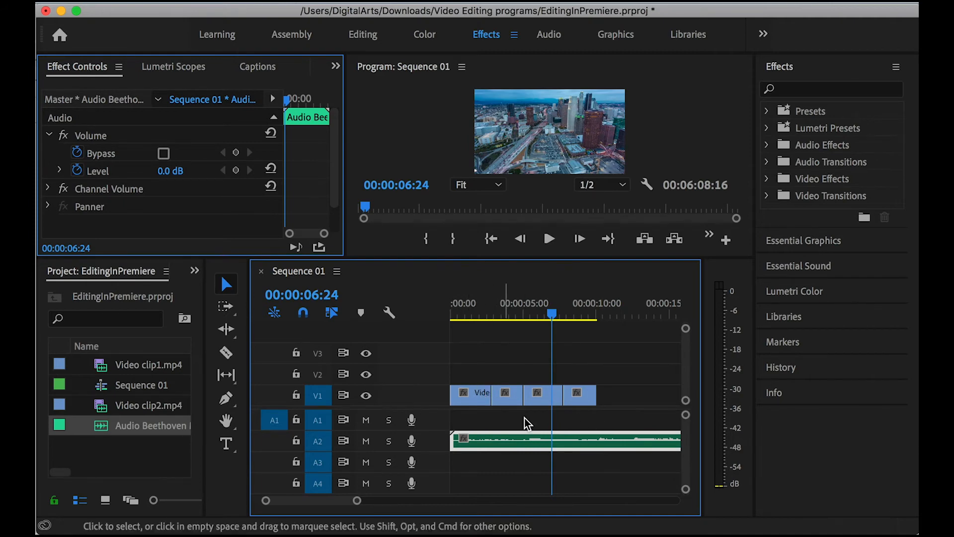
Play back the start of the sequence to check the Beethoven music under the first shot.
left_click(457, 313)
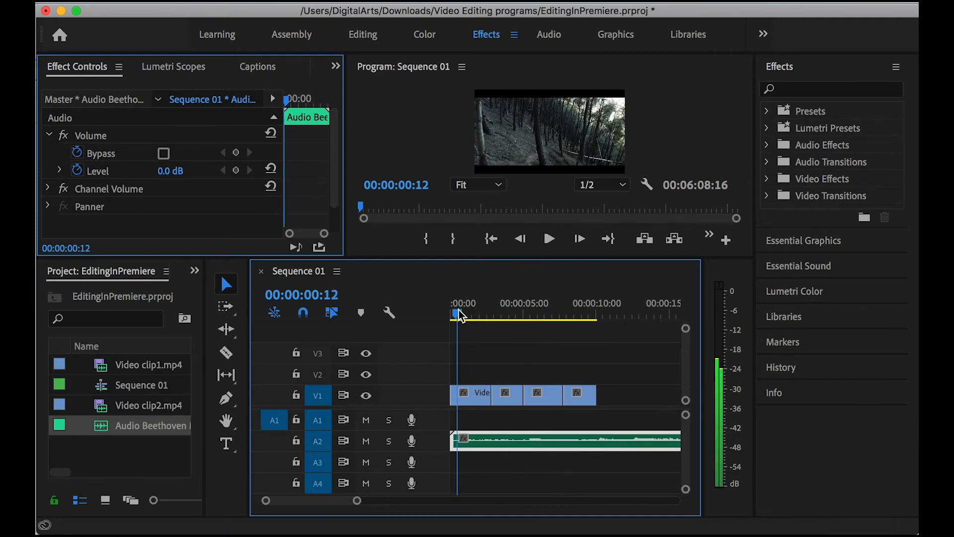
key("space")
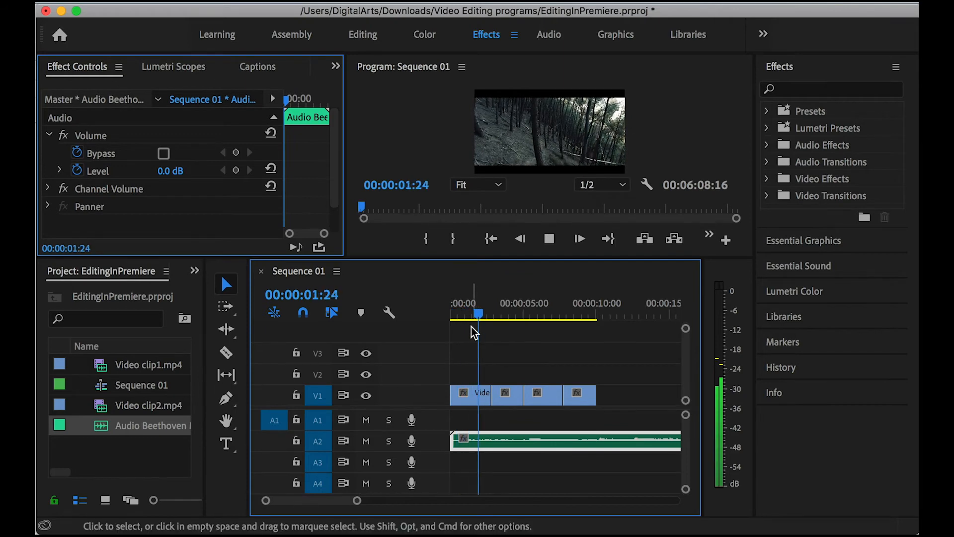
key("space")
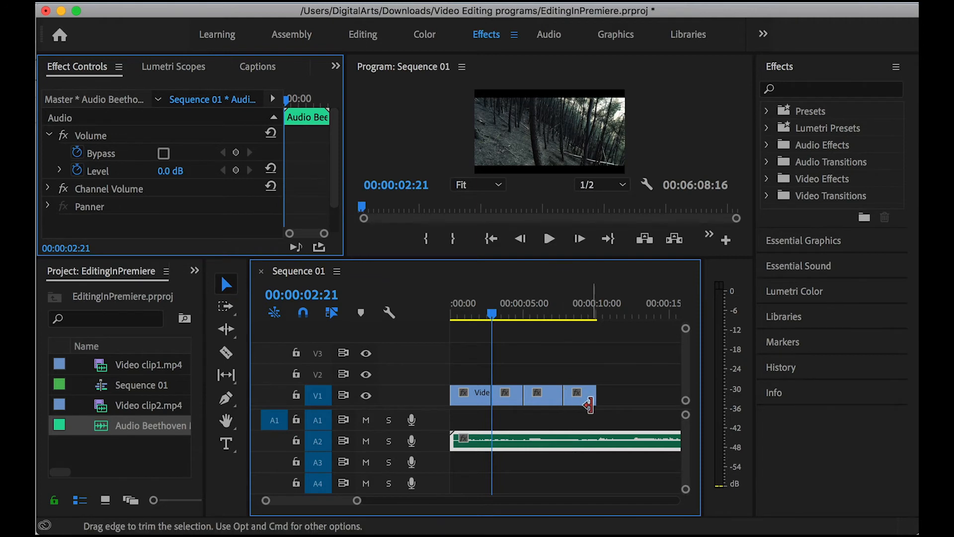
Split the Beethoven clip on A2 at the end of the last video shot and delete the remainder.
key("c")
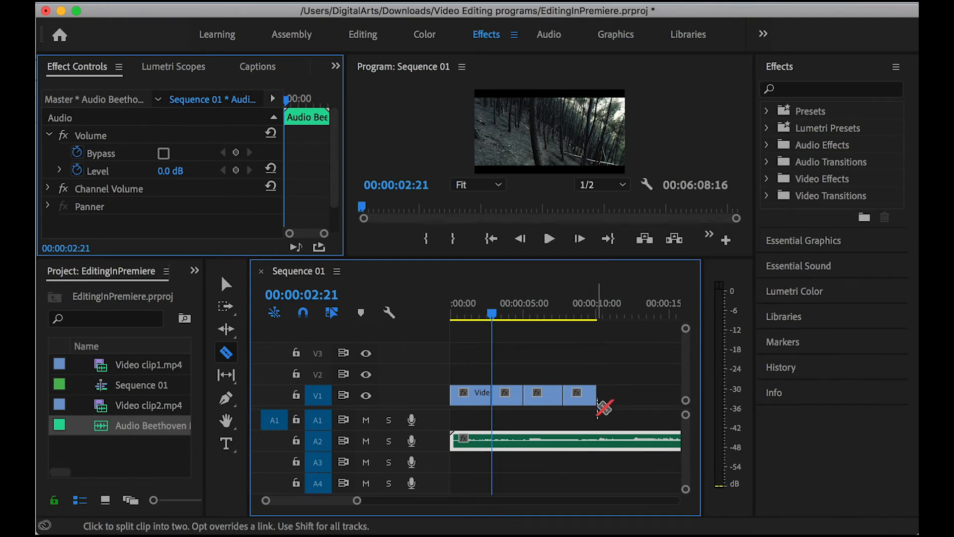
left_click(598, 443)
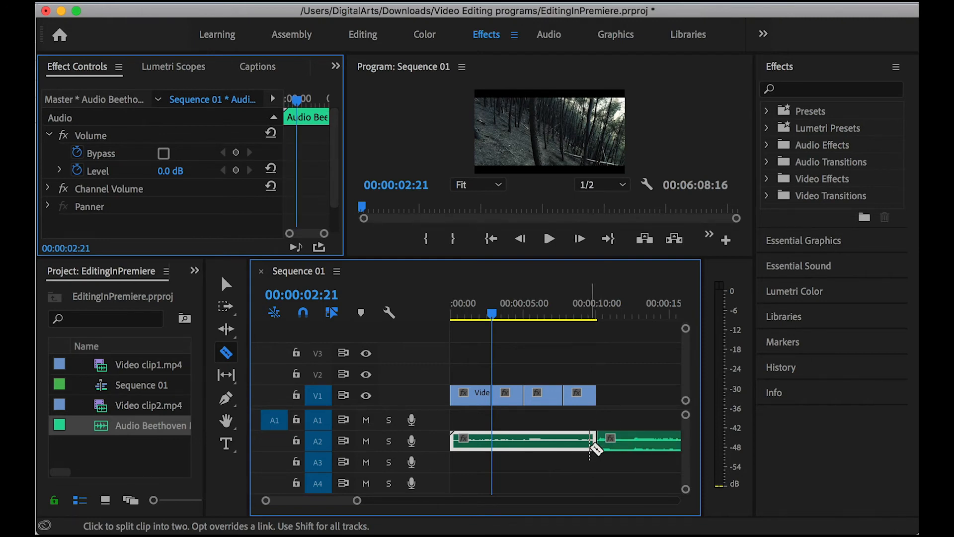
key("v")
left_click(629, 442)
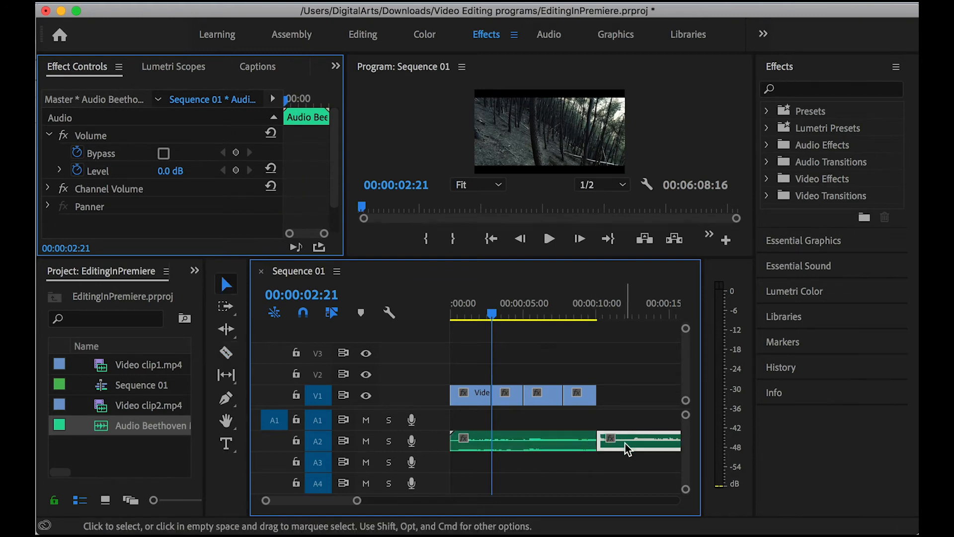
key("Delete")
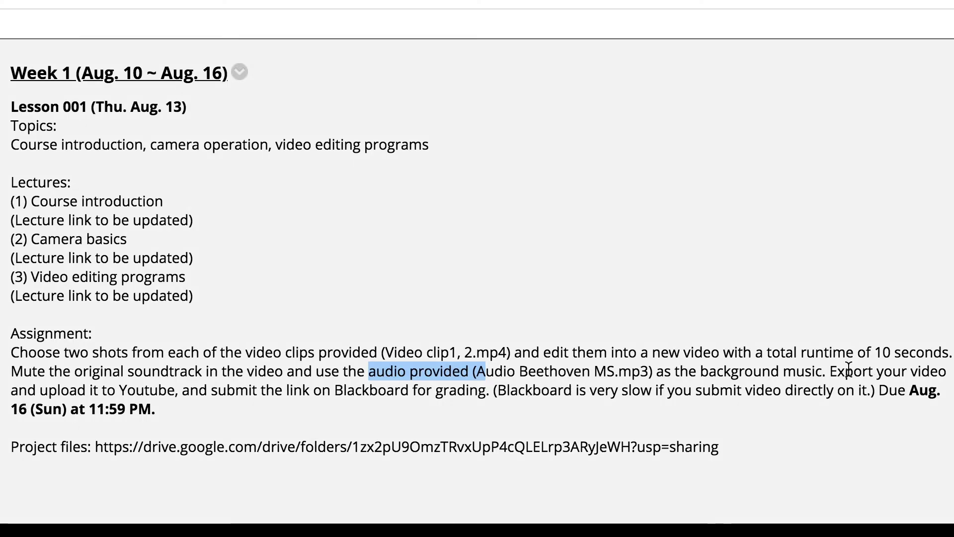
Switch to the course page and highlight the assignment's instructions on the background music and on exporting the video.
left_click_drag(826, 371, 24, 376)
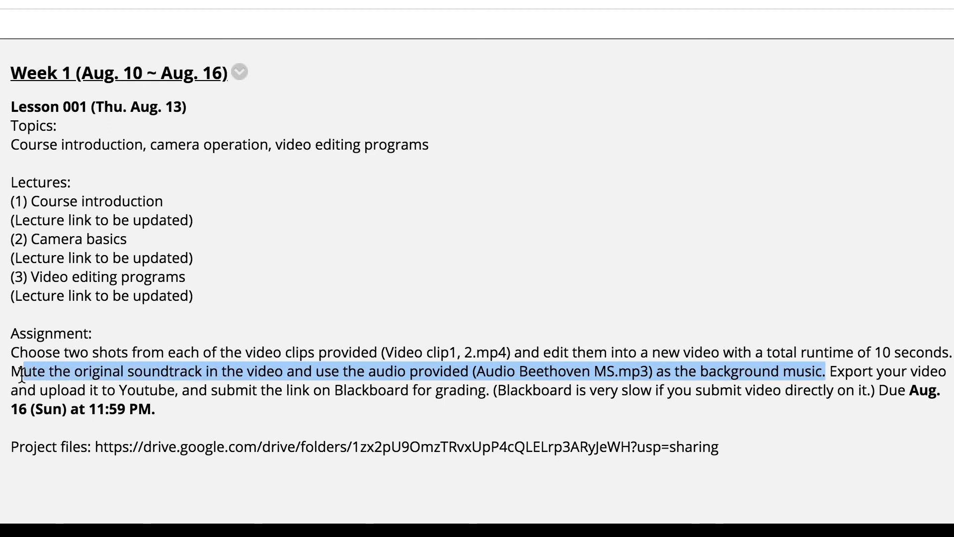
left_click_drag(838, 372, 902, 390)
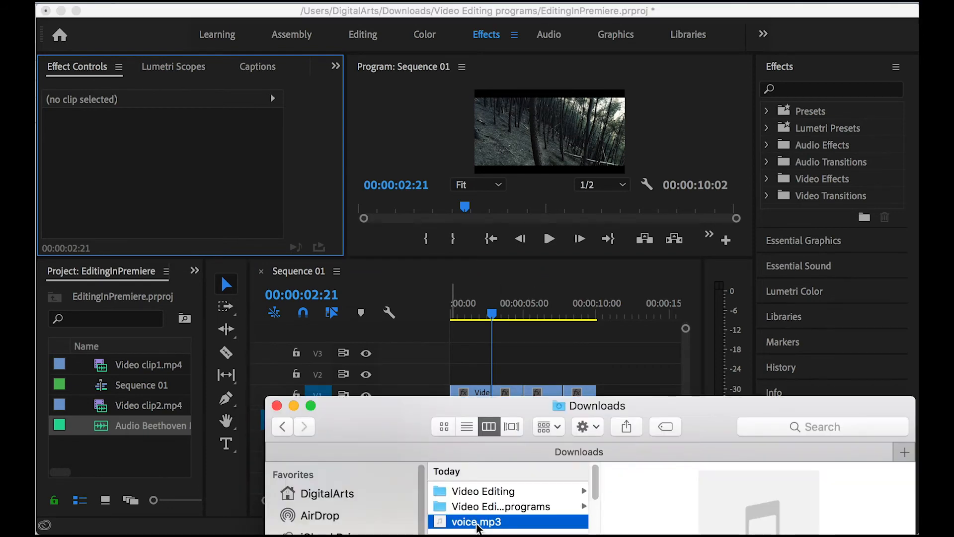
Place voice.mp3 from the Downloads folder on A1 at the start of the sequence and play it back with the music.
left_click_drag(488, 521, 451, 423)
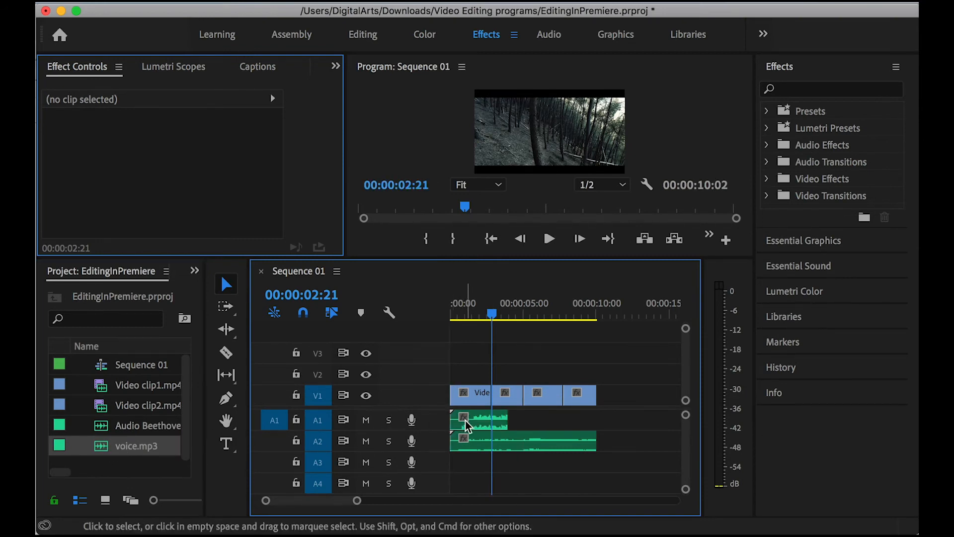
left_click_drag(507, 418, 509, 417)
left_click(468, 314)
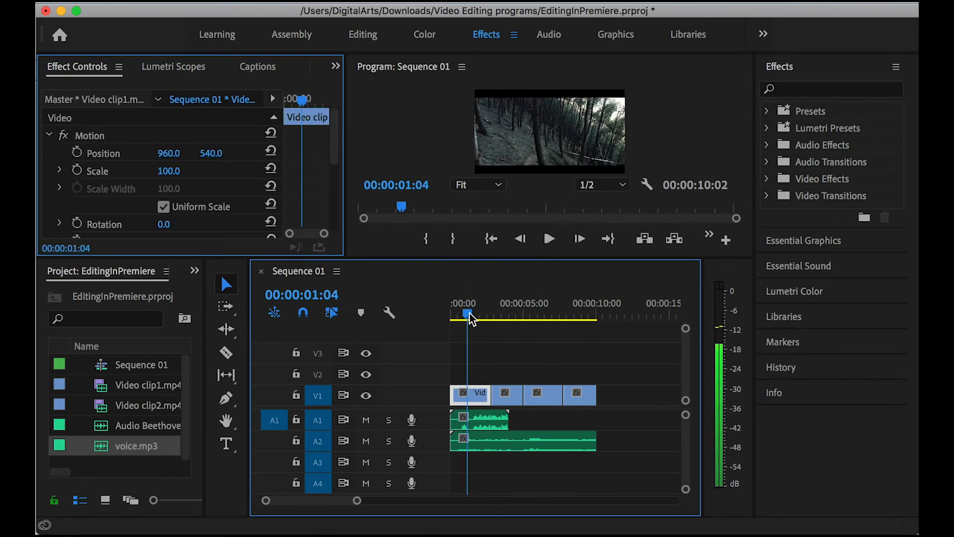
key("space")
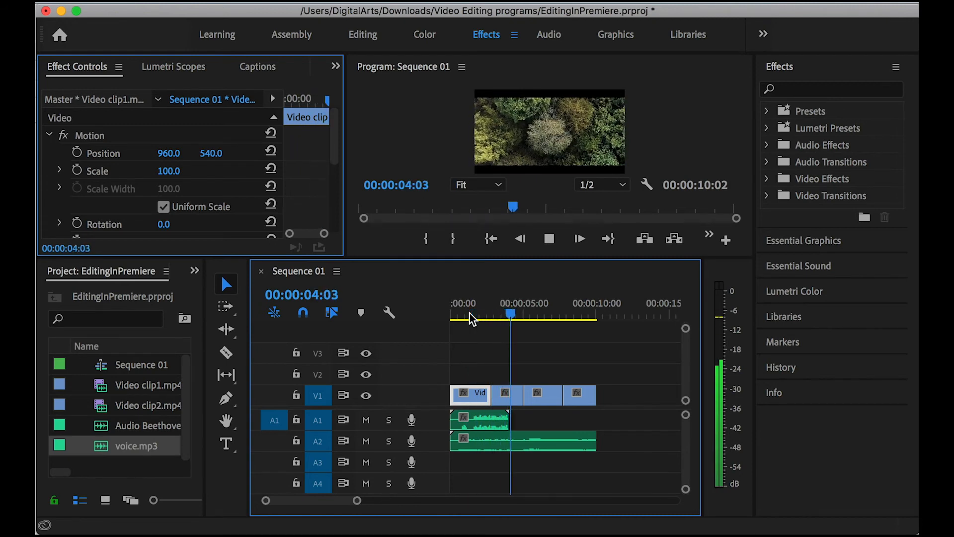
key("space")
left_click(473, 312)
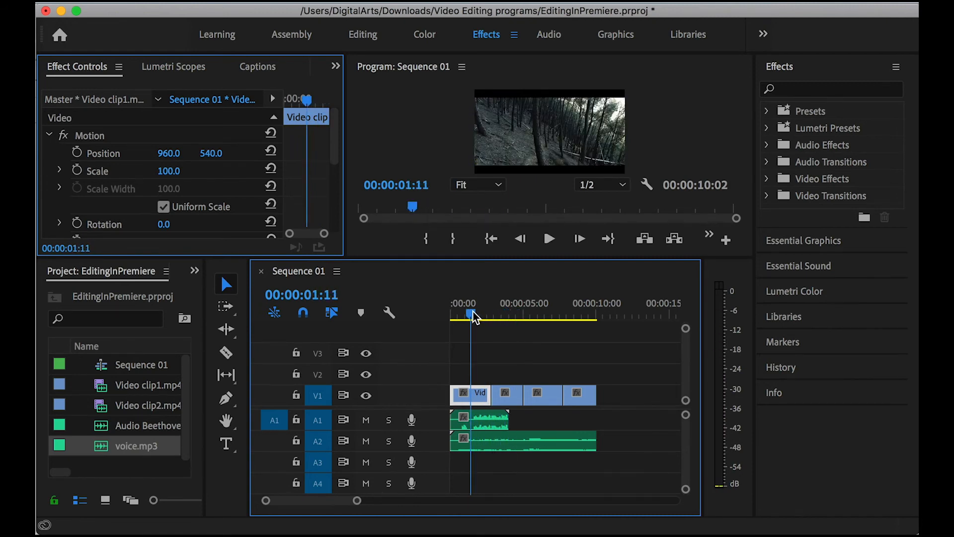
key("space")
Set the voice clip's volume level to -6 dB at 00:00:01:20 and play it back.
left_click(480, 424)
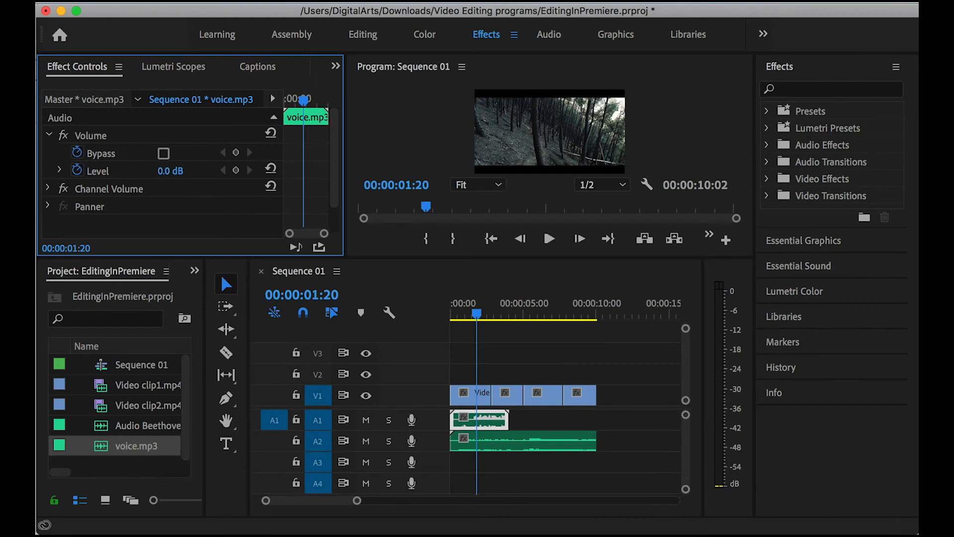
mouse_move(170, 171)
left_mouse_down()
mouse_move(127, 171)
mouse_move(183, 170)
left_mouse_up()
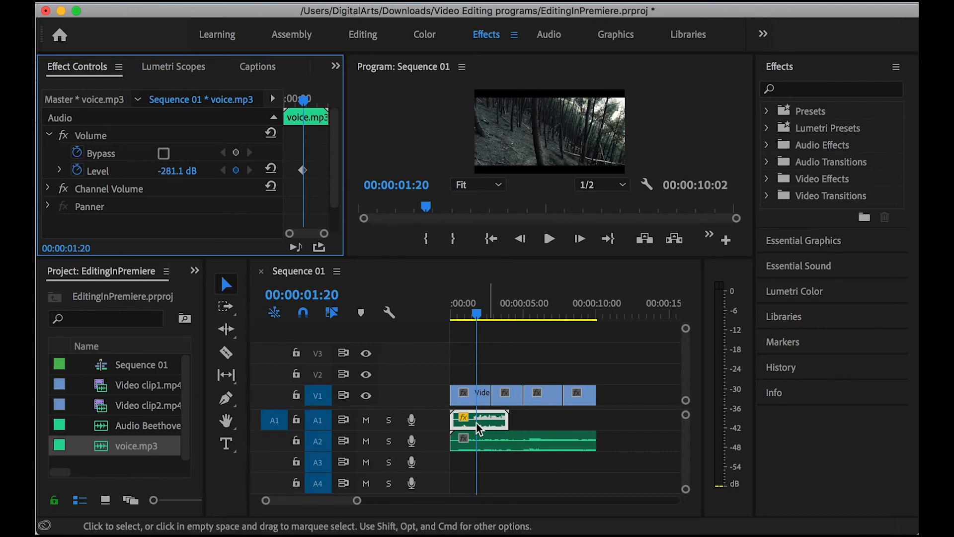
mouse_move(170, 174)
left_mouse_down()
mouse_move(214, 174)
mouse_move(170, 174)
left_mouse_up()
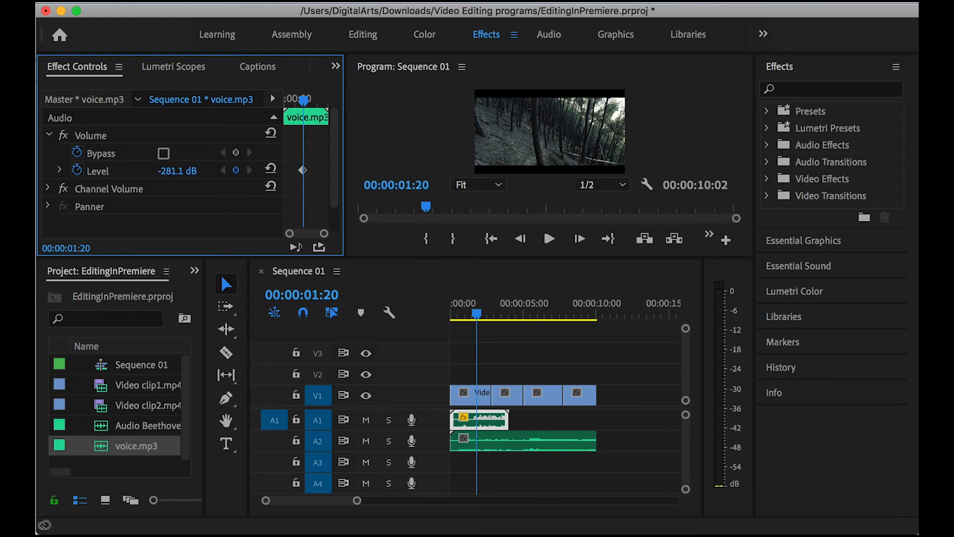
left_click(192, 169)
type("-")
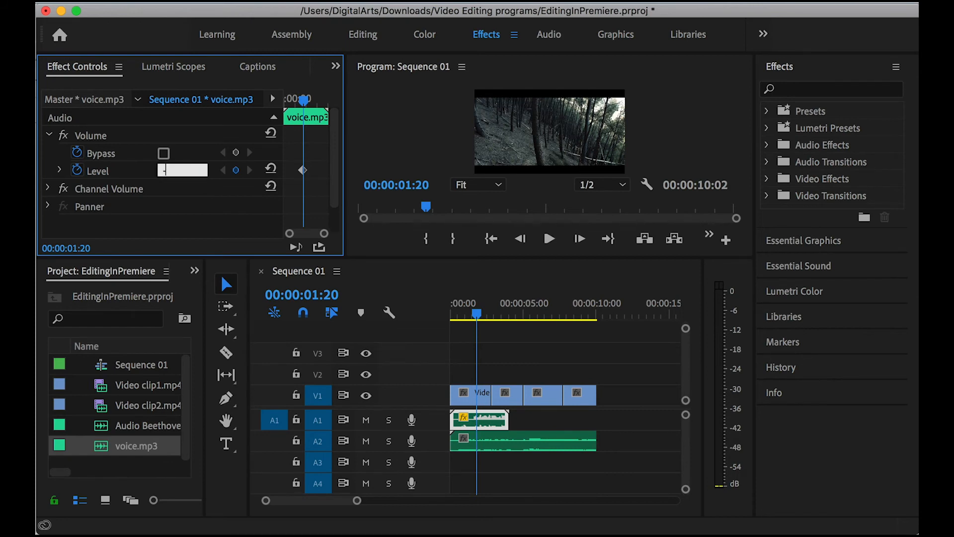
type("6")
key("Return")
key("space")
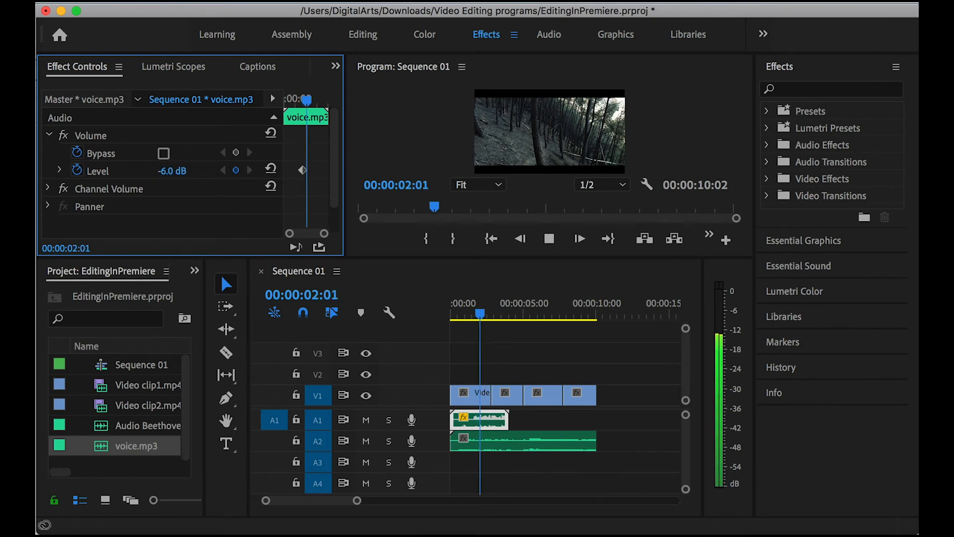
key("space")
Set the voice clip's volume level to -12 dB at 00:00:02:15 and play back the level change.
left_click(167, 172)
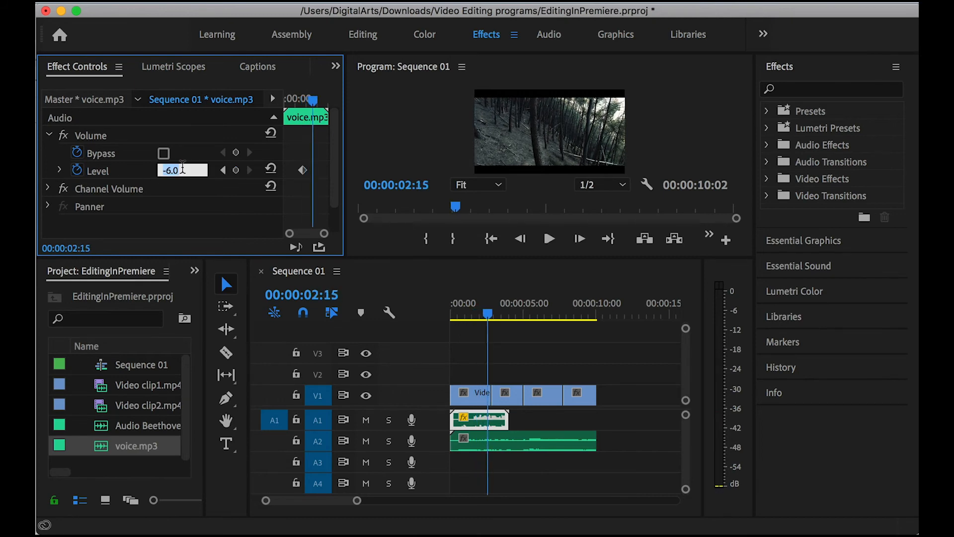
type("-12")
key("Return")
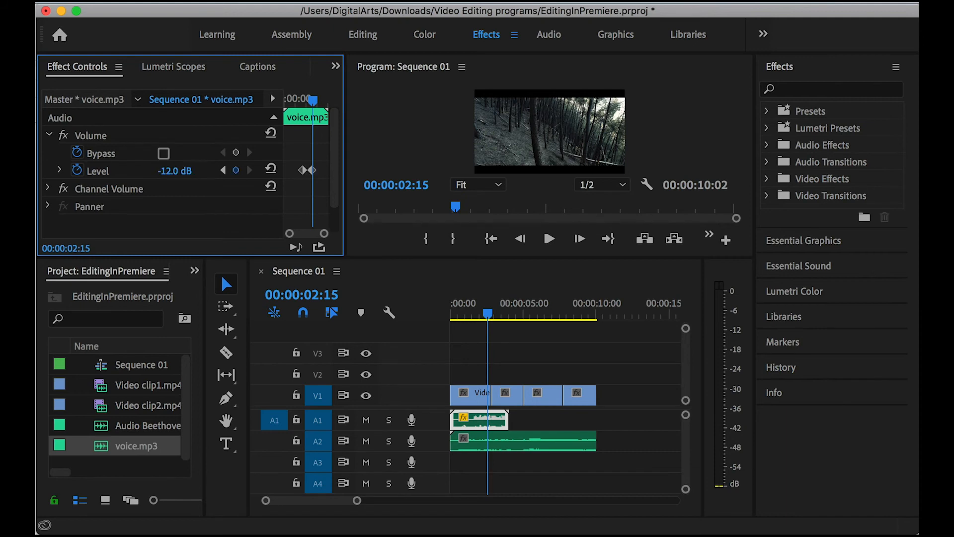
left_click(472, 309)
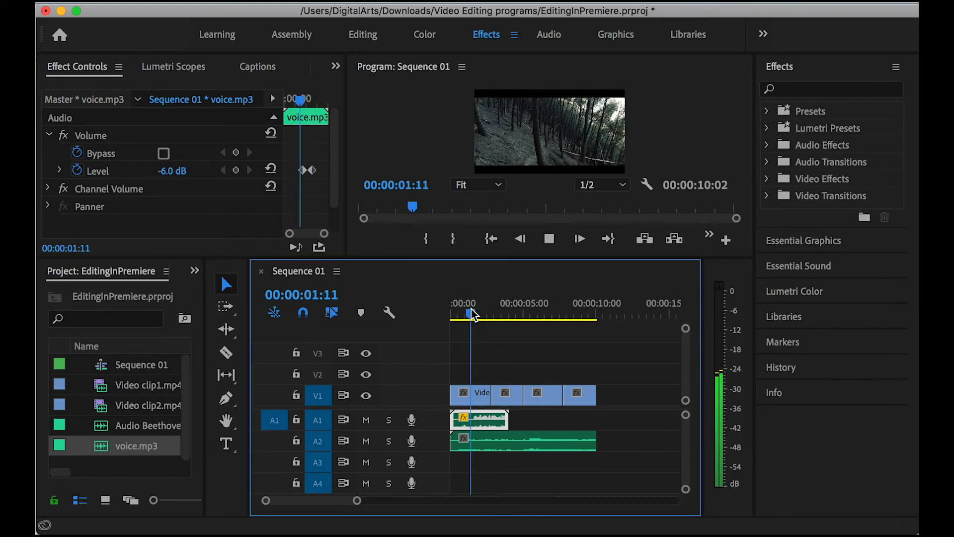
key("space")
key("space")
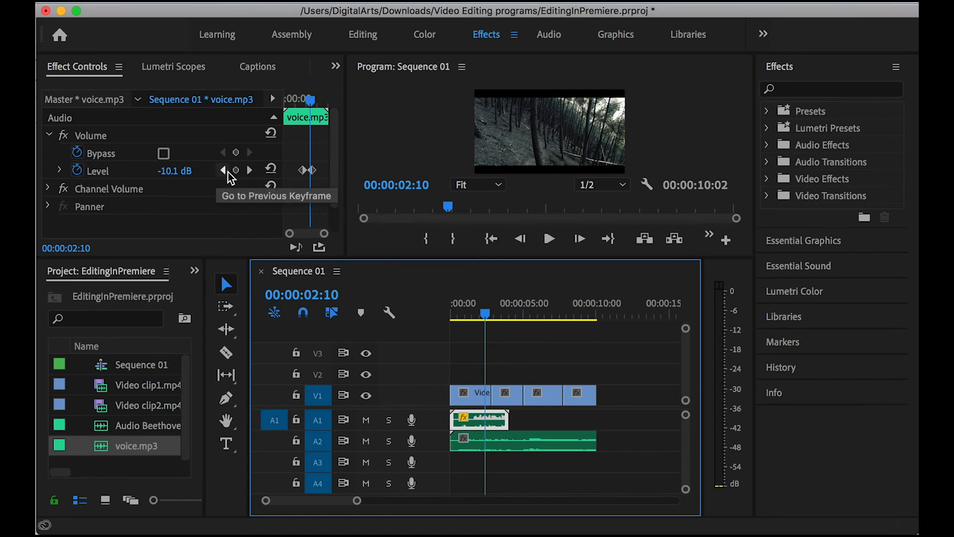
Remove the voice clip's volume level keyframes, set a constant level of -12 dB and play it back from near the start.
left_click(78, 172)
left_click(78, 172)
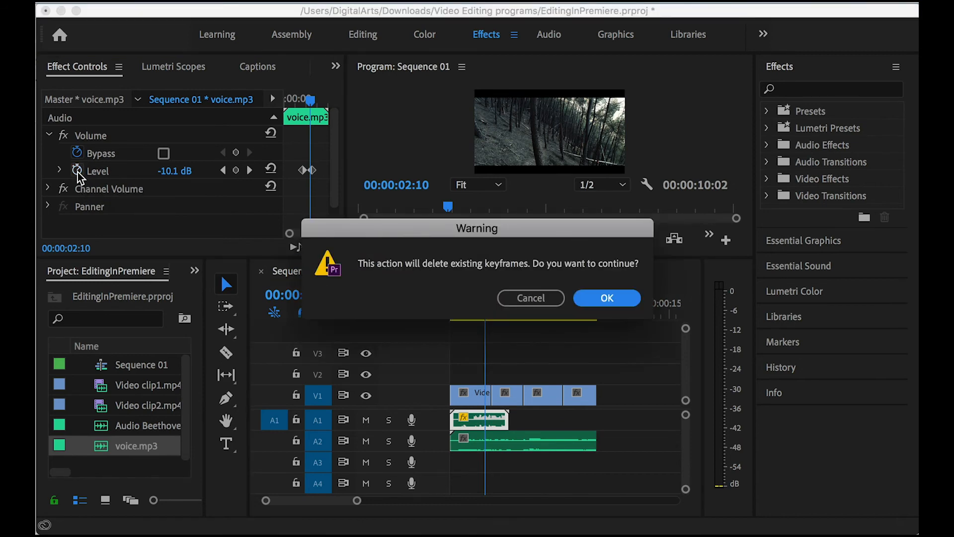
left_click(599, 298)
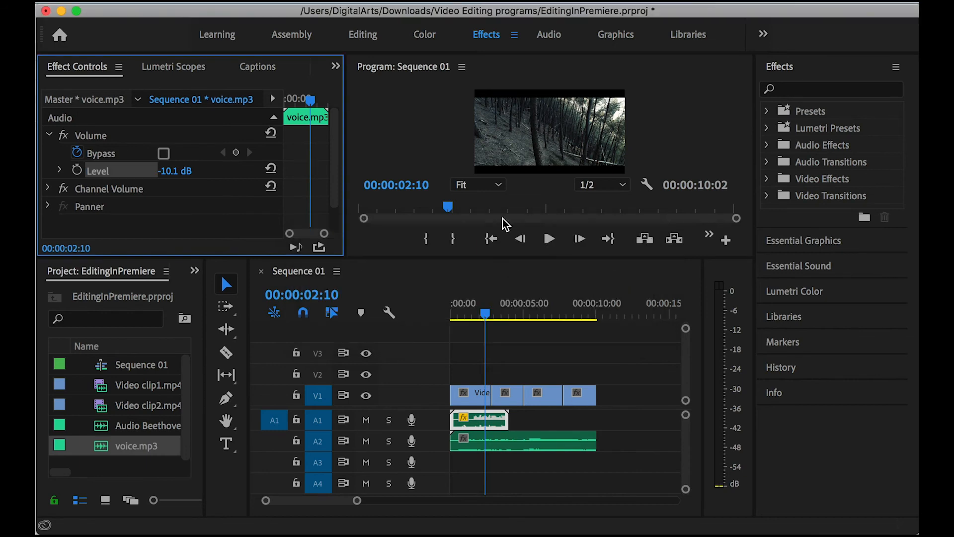
left_click(172, 171)
type("-12")
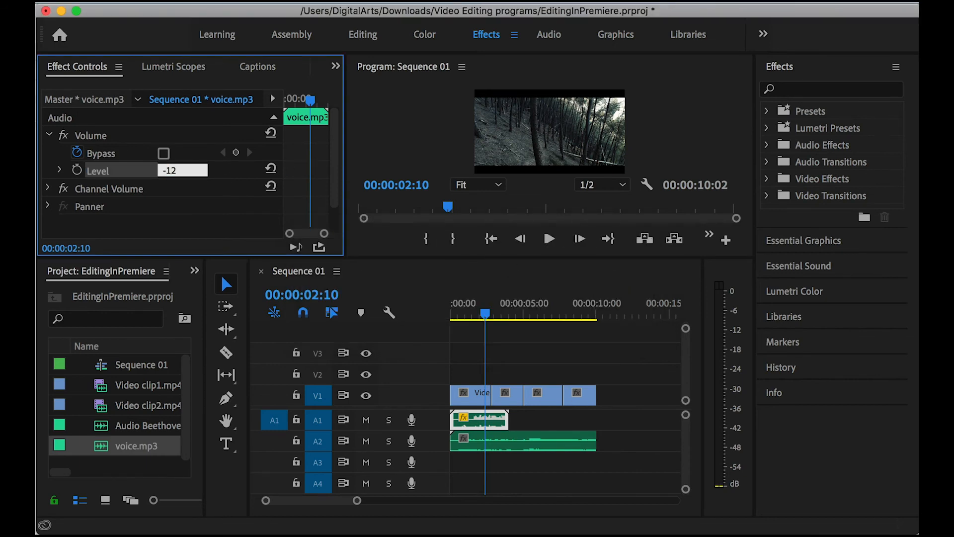
key("Return")
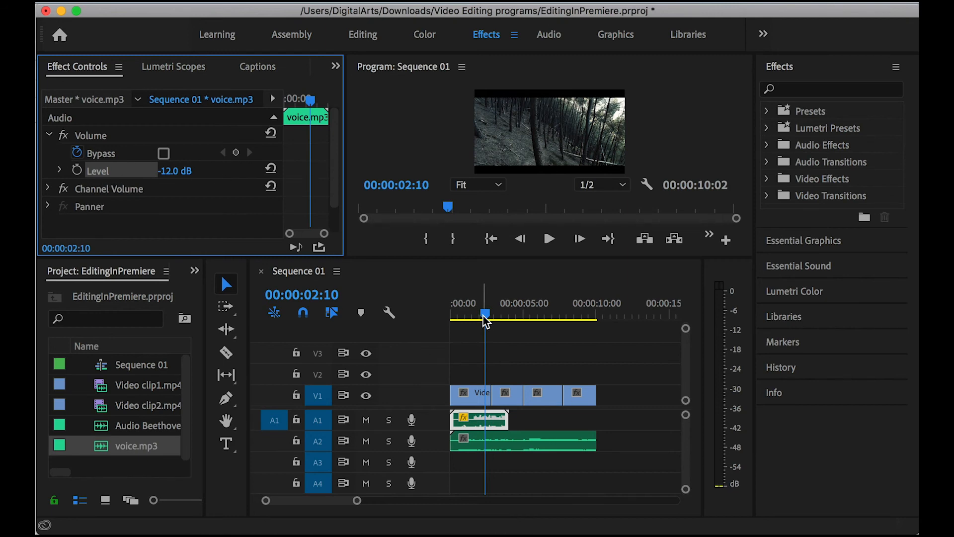
left_click_drag(484, 314, 462, 318)
key("space")
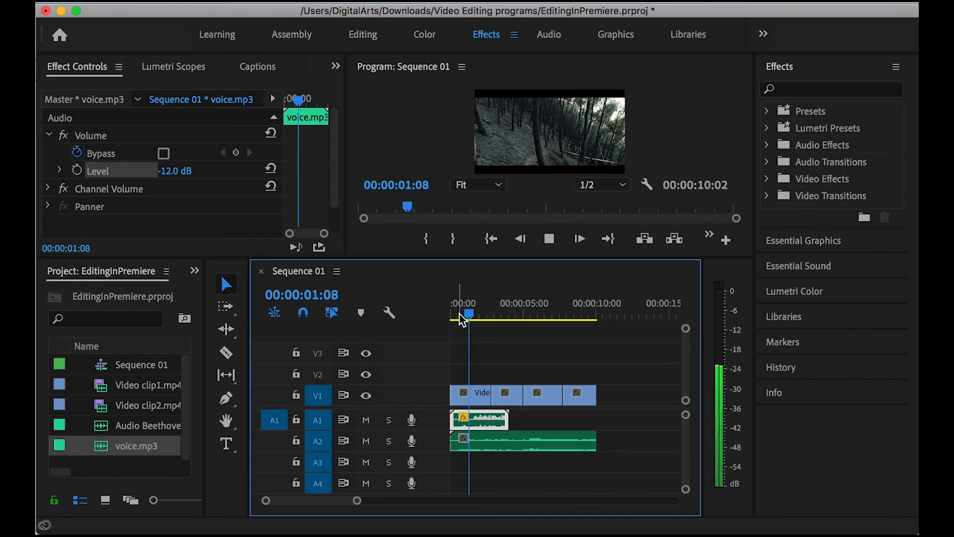
key("space")
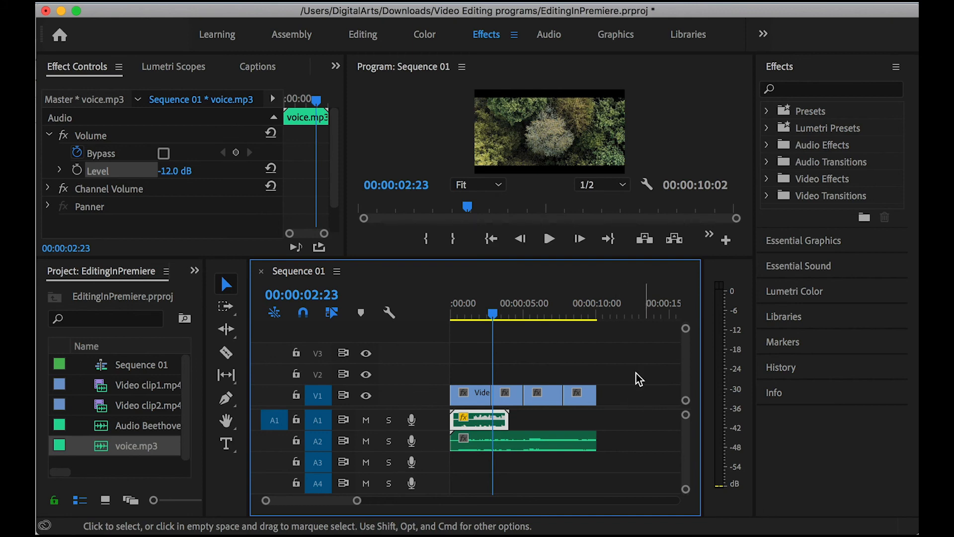
Export the sequence with video and audio as Sequence 01.mp4 in H.264, using the Match Source - High bitrate preset.
left_click(181, 2)
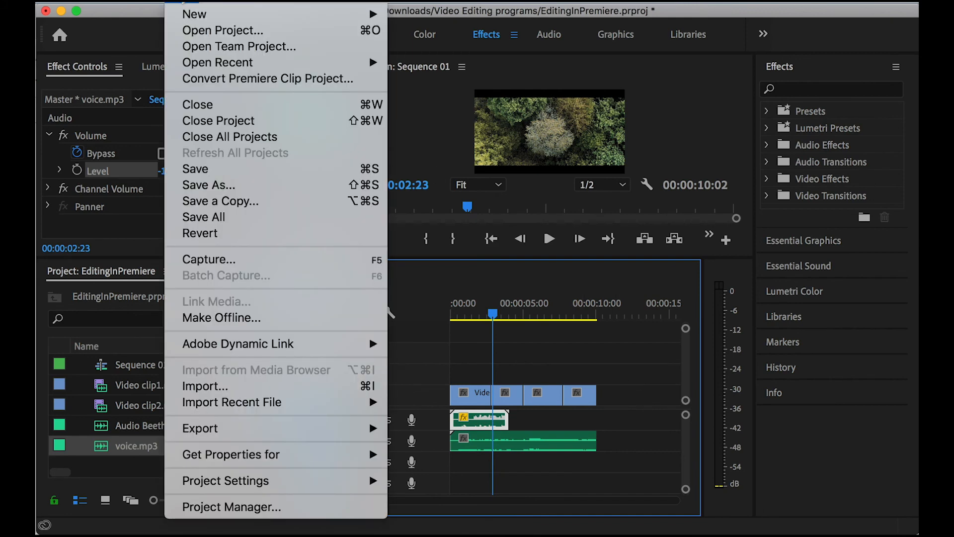
mouse_move(254, 429)
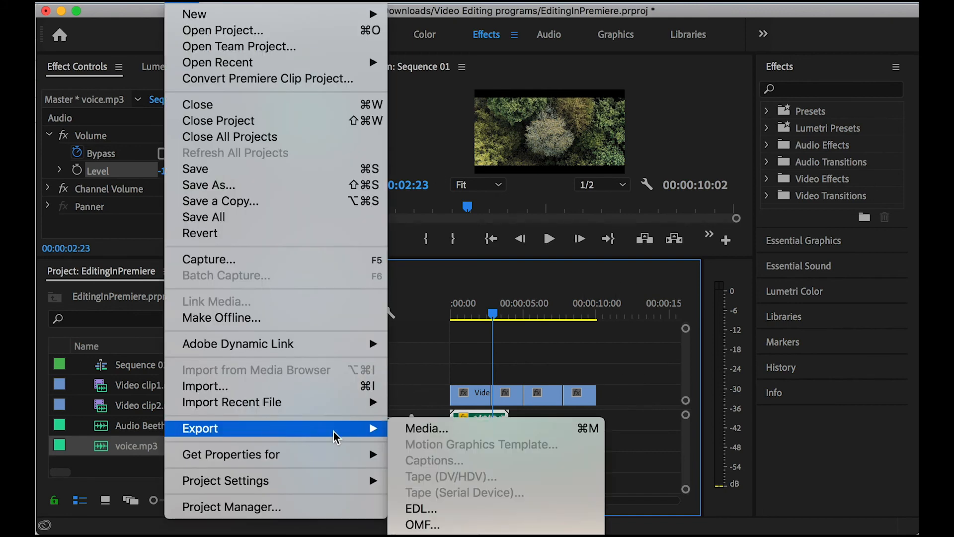
left_click(469, 431)
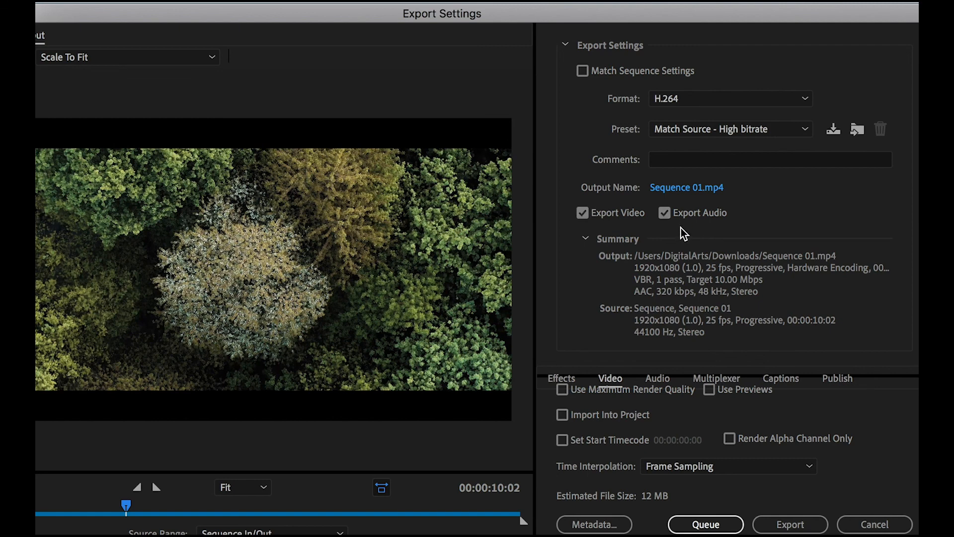
left_click(796, 528)
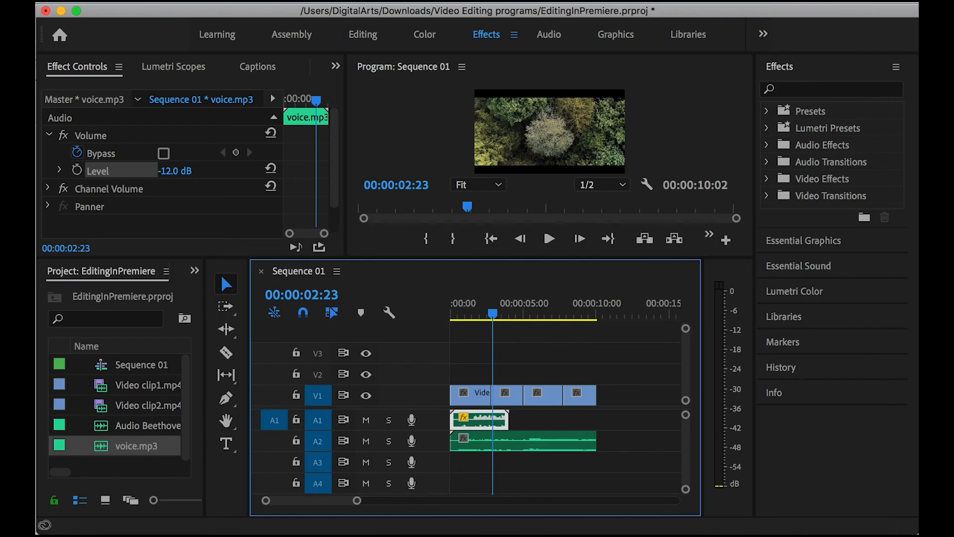
Switch to Finder and preview the exported Sequence 01.mp4 in the Downloads folder.
left_click(499, 493)
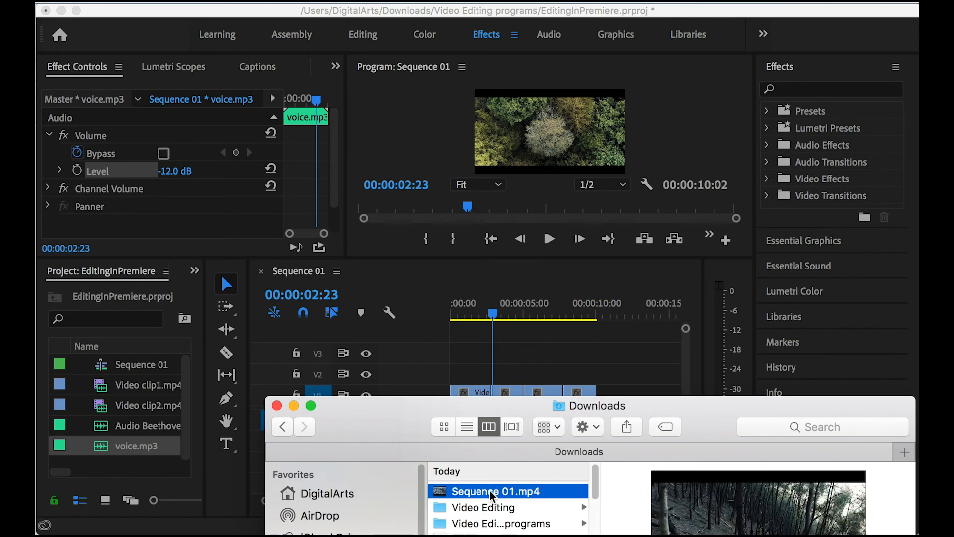
key("space")
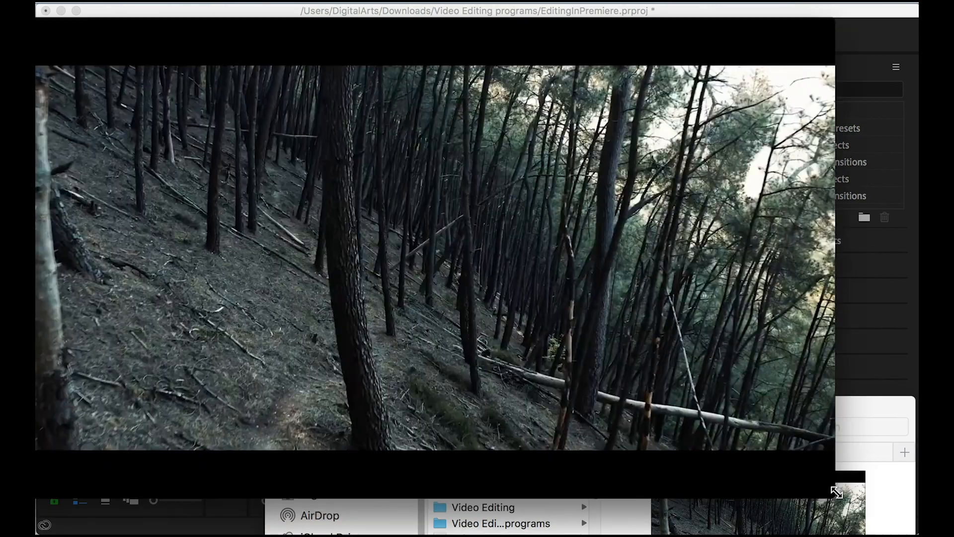